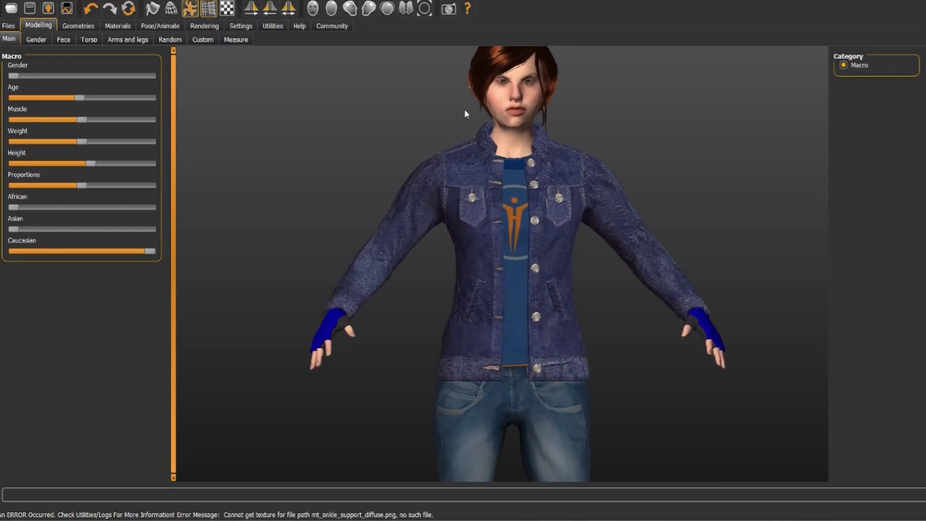
Open the Expressions presets and try Cry01, a determination preset and Doubt01 on the face
scroll(467, 109, "up", 3)
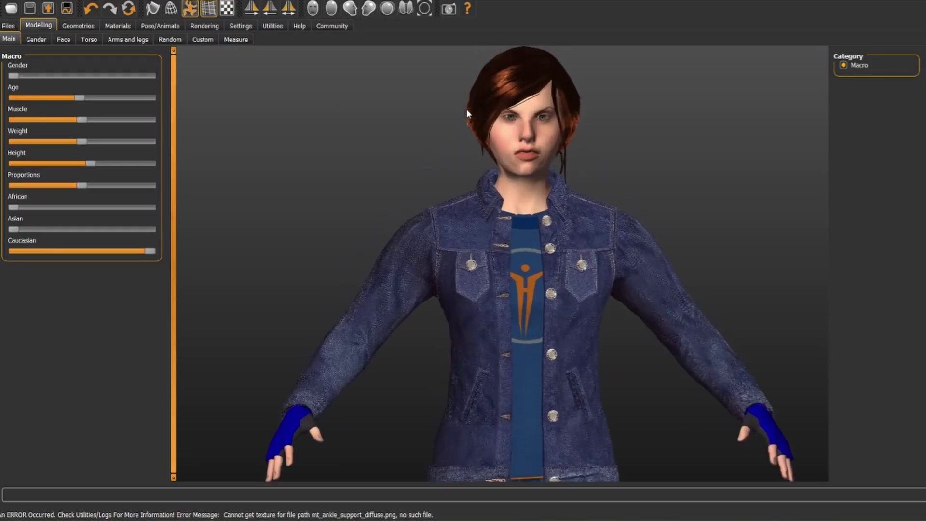
scroll(467, 109, "up", 3)
left_click(164, 26)
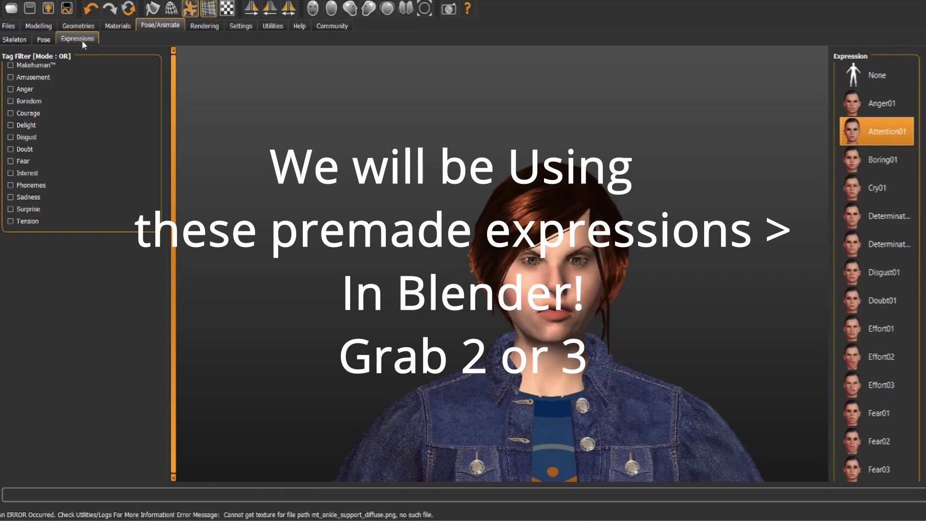
scroll(401, 112, "up", 3)
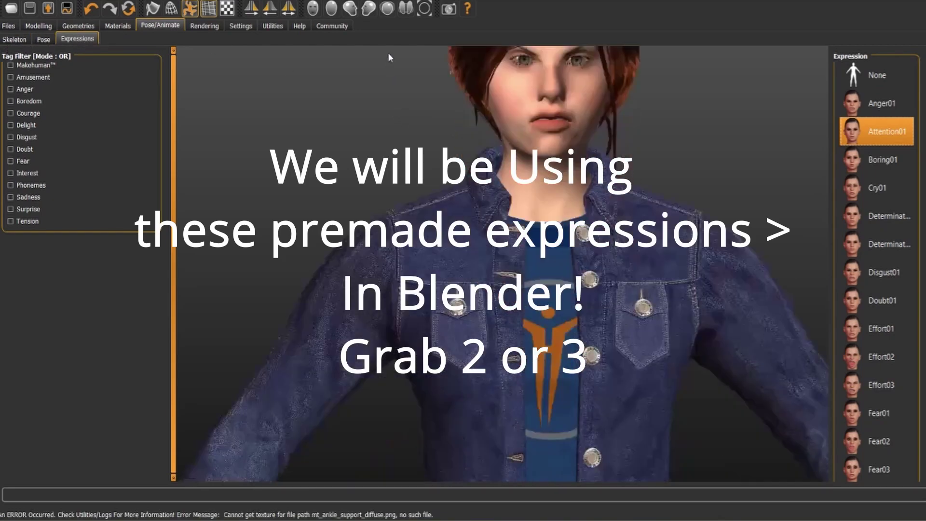
scroll(402, 68, "down", 3)
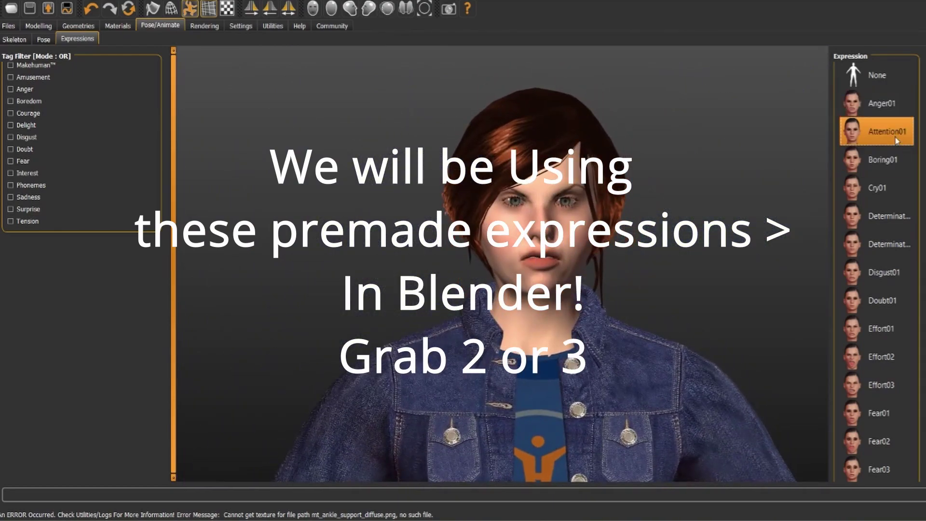
left_click(890, 189)
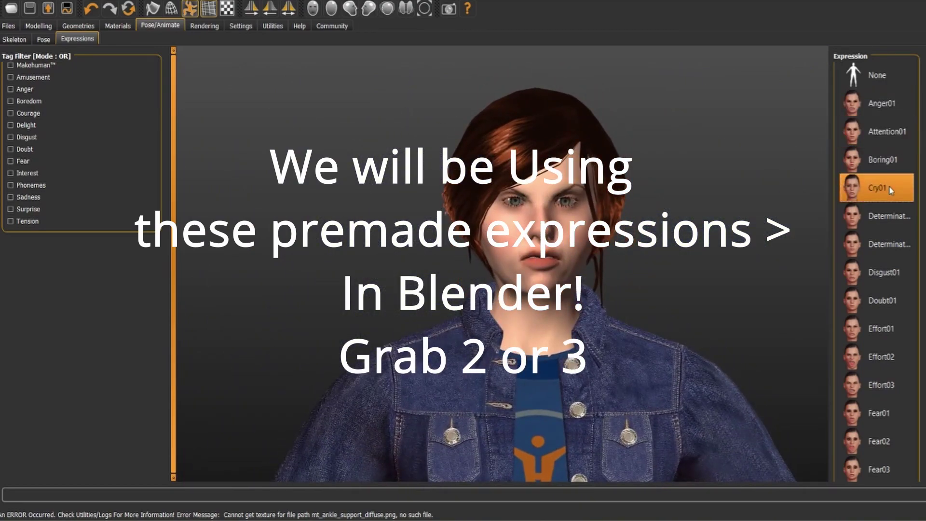
left_click(890, 216)
left_click(890, 300)
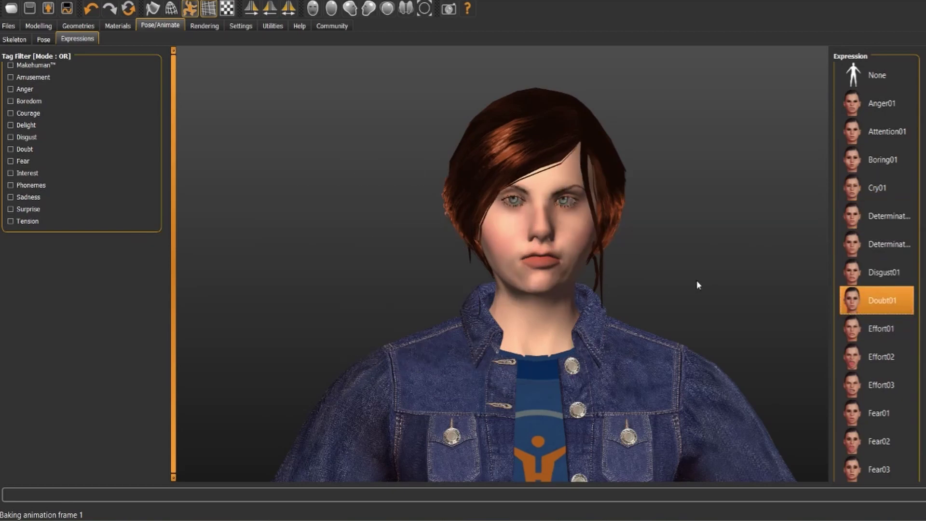
Preview Effort02 and a smile expression, then reset the face to None and go to Export
left_click_drag(696, 282, 703, 269)
left_click(895, 348)
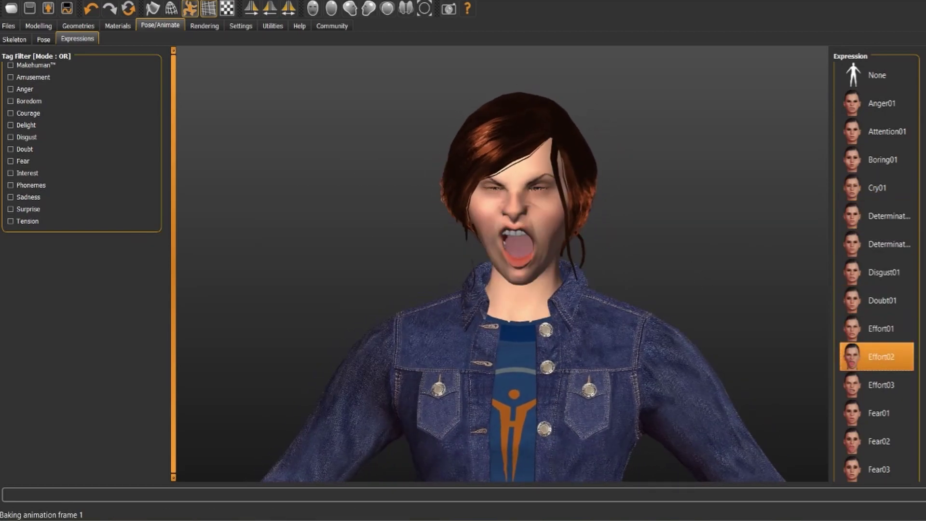
scroll(888, 357, "down", 5)
left_click(883, 371)
left_click_drag(725, 217, 723, 285)
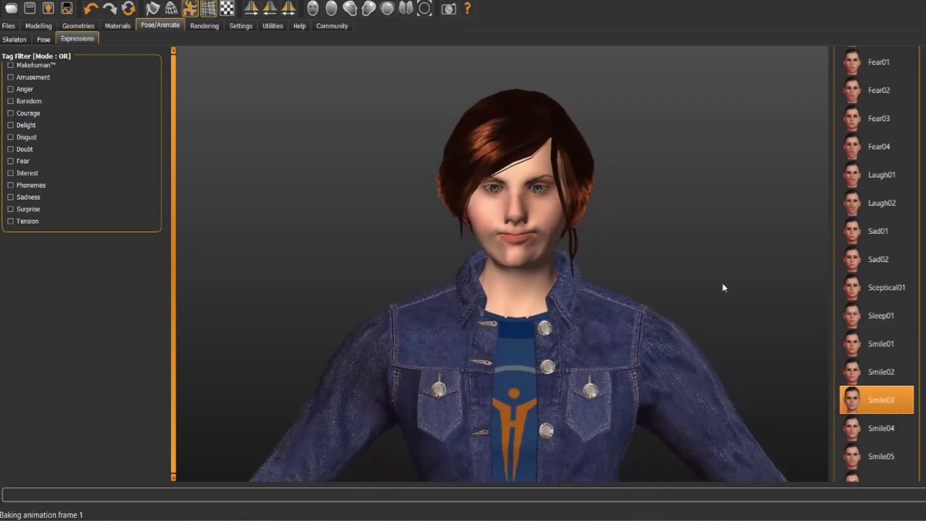
left_click(878, 75)
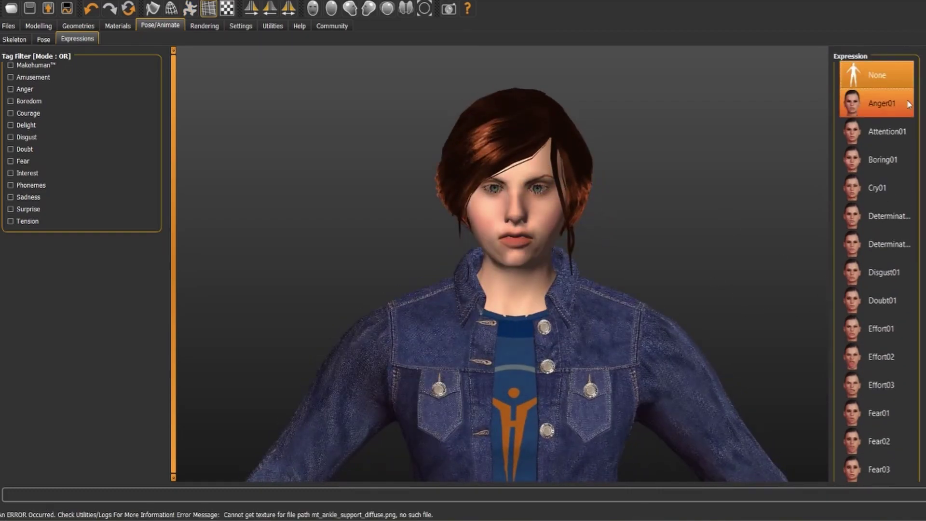
left_click(9, 26)
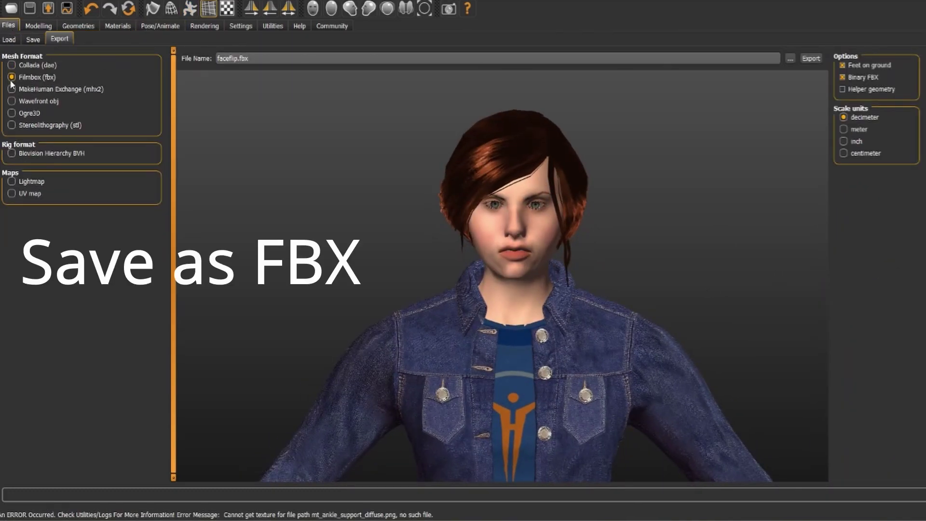
Export the neutral character as faceflip.fbx, overwriting the existing file
left_click(791, 58)
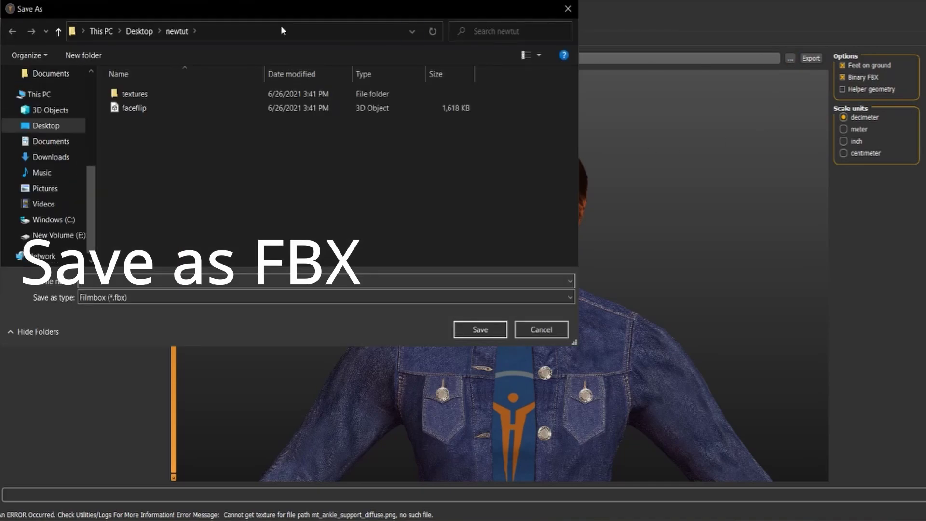
left_click(480, 330)
left_click(495, 259)
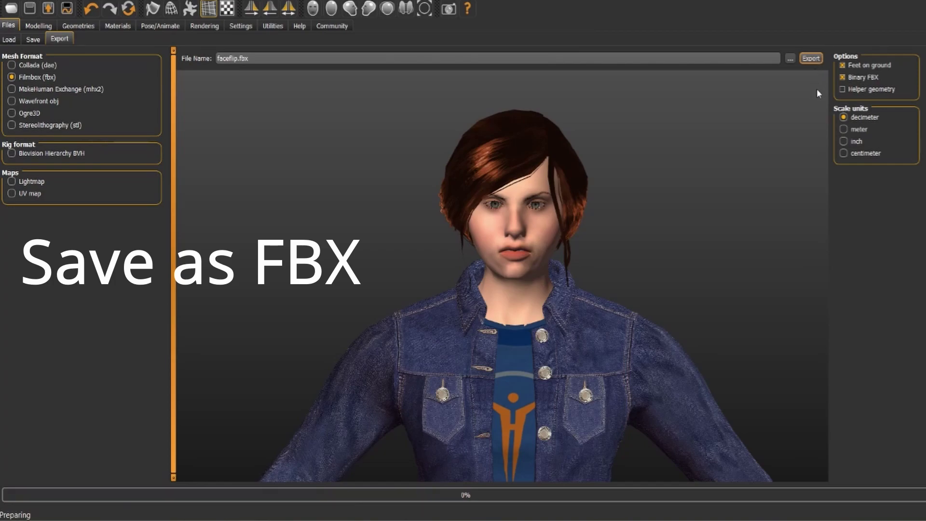
left_click(38, 25)
Apply the angry Effort01 expression and export it as faceflipanger.fbx
left_click(150, 26)
left_click(873, 327)
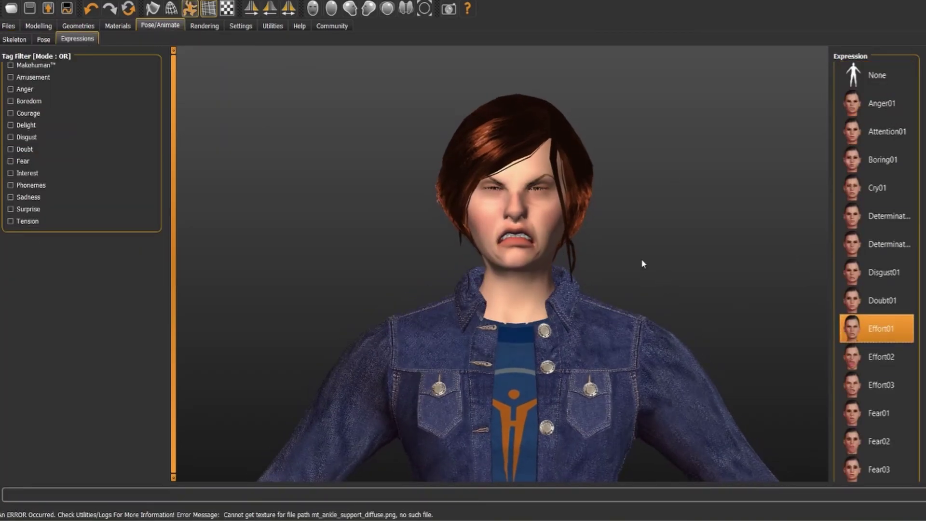
left_click(9, 25)
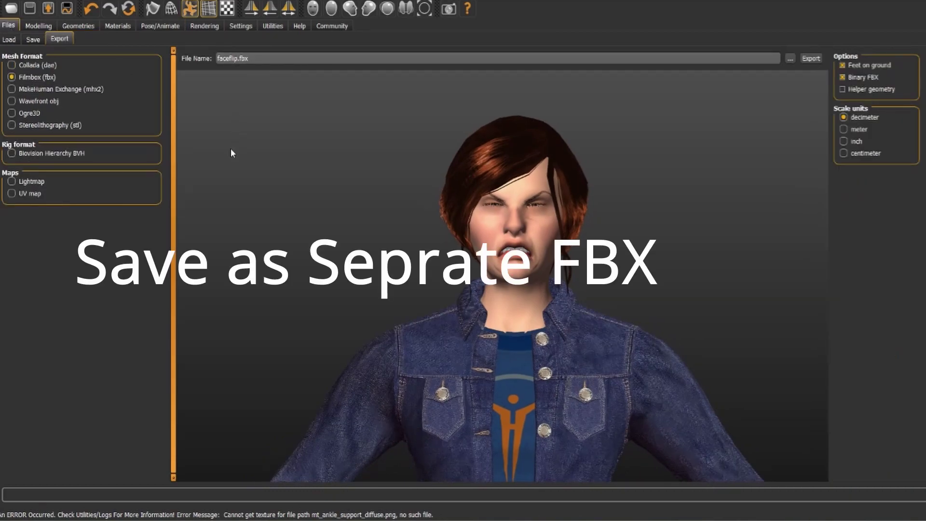
type("anger")
left_click(812, 59)
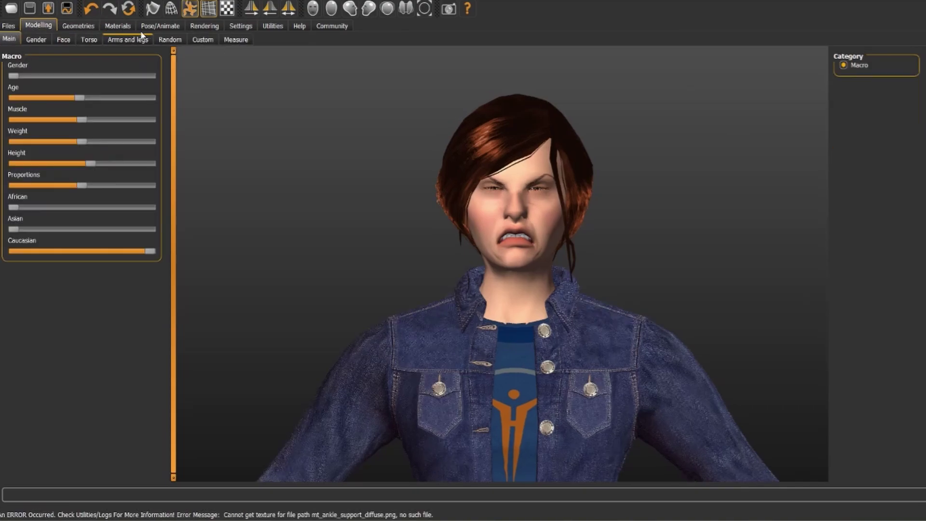
Apply the surprised expression and export it as faceflipsurpir.fbx
left_click(160, 25)
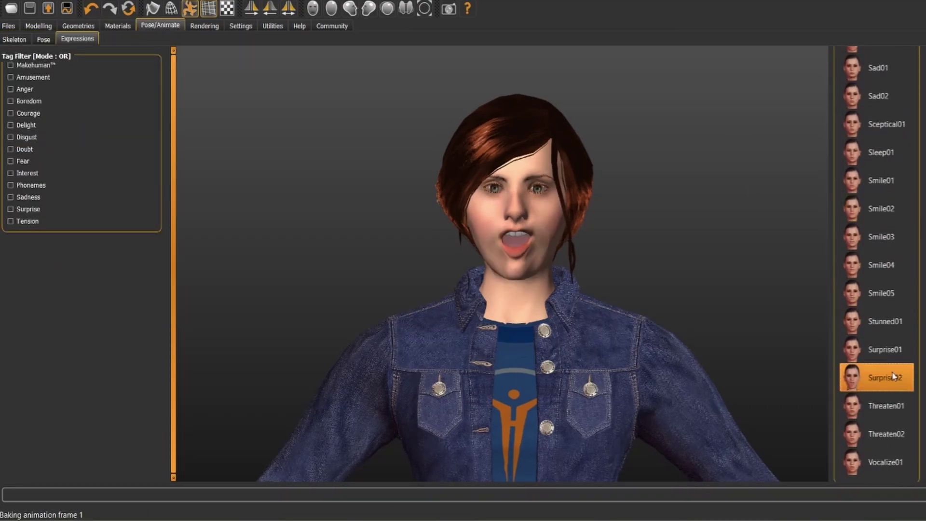
key("BackSpace")
key("BackSpace")
key("BackSpace")
type("surpir")
left_click(811, 58)
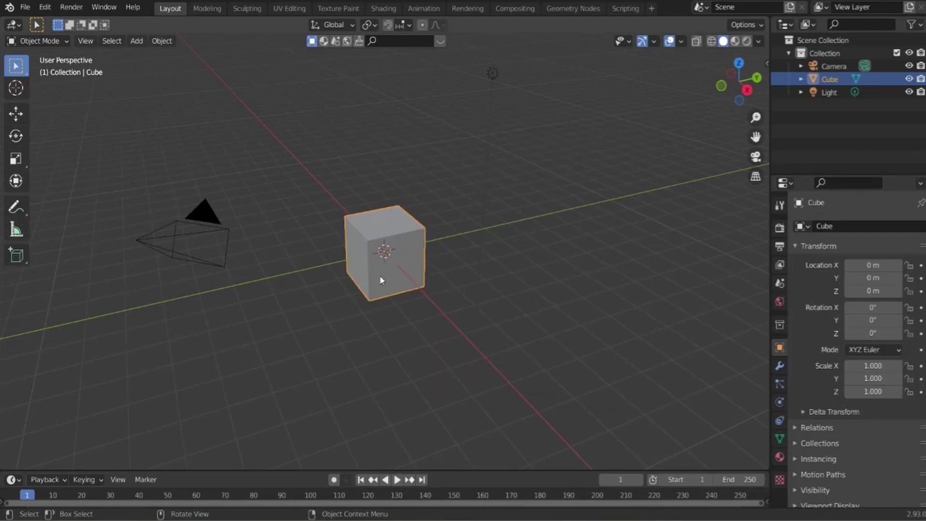
Delete the default cube and import faceflip.fbx through File > Import > FBX
key("Delete")
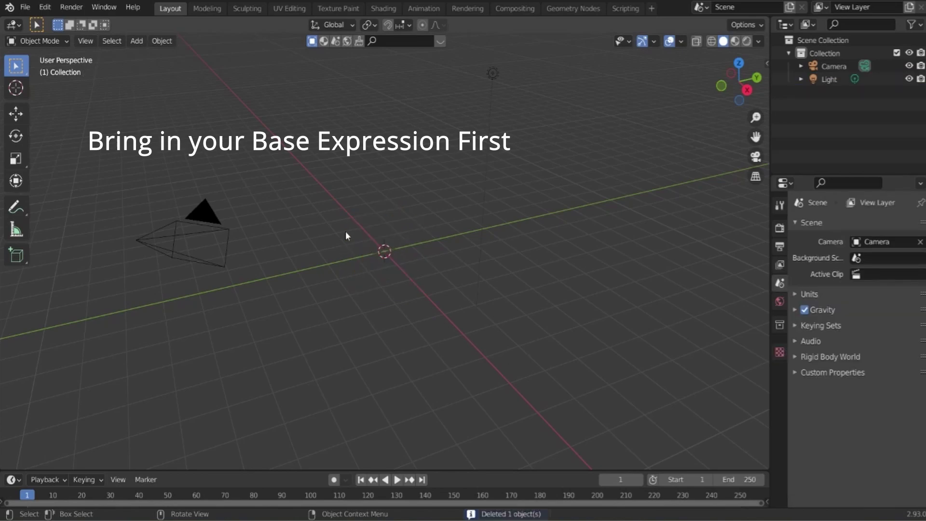
left_click(25, 7)
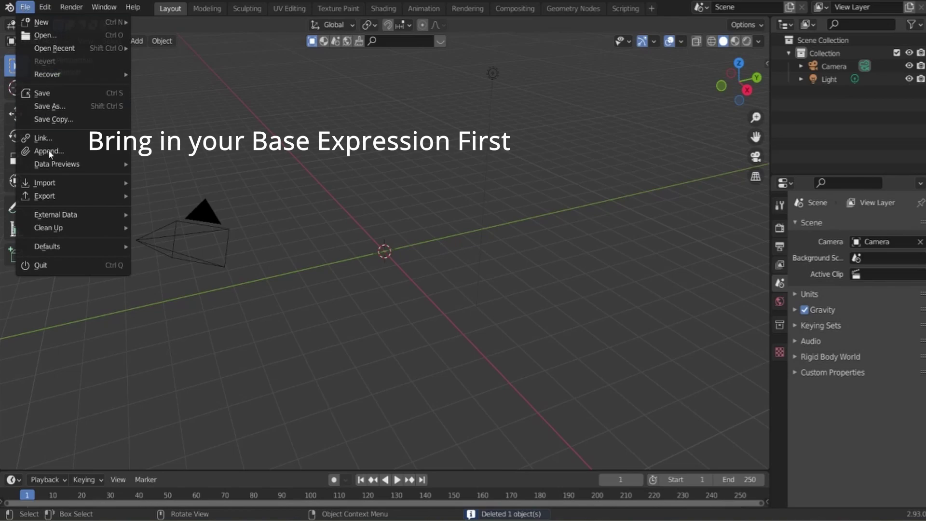
mouse_move(45, 183)
left_click(212, 274)
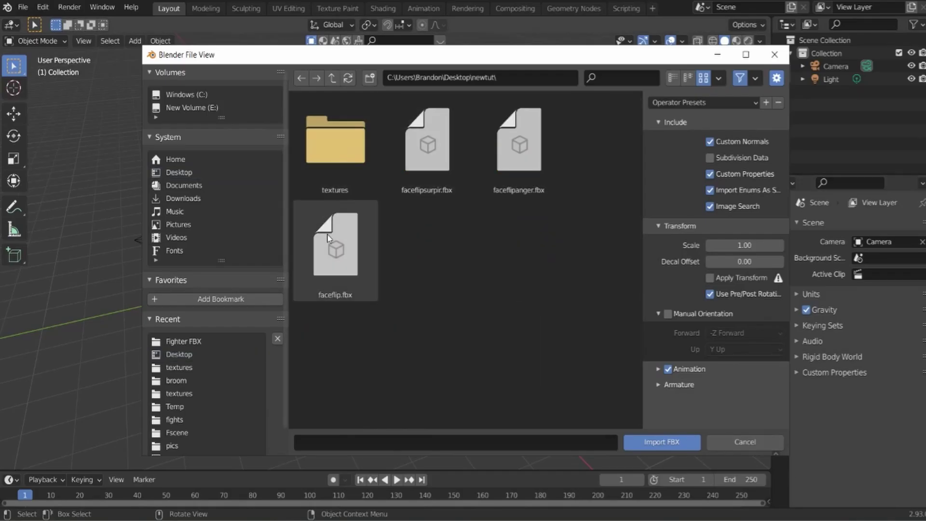
left_click(335, 246)
left_click(678, 441)
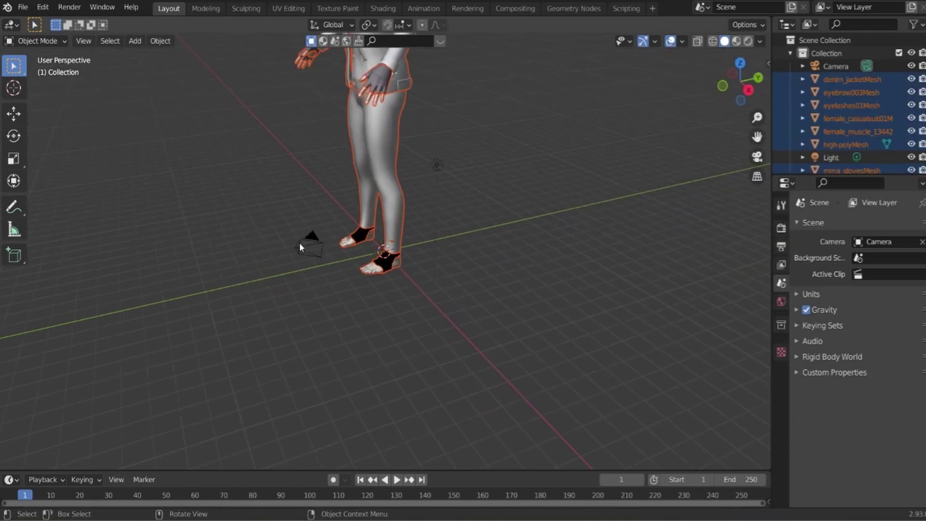
Frame the character from the front and select the female_muscle_13442Mesh body
key("KP_1")
key("KP_Decimal")
scroll(445, 231, "up", 3)
scroll(467, 178, "up", 2)
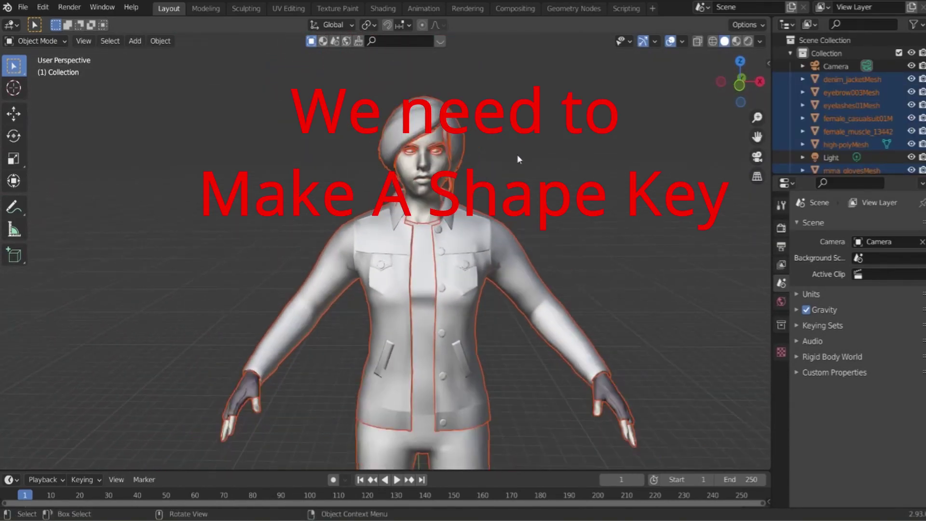
left_click(519, 157)
middle_click_drag(565, 166, 550, 180)
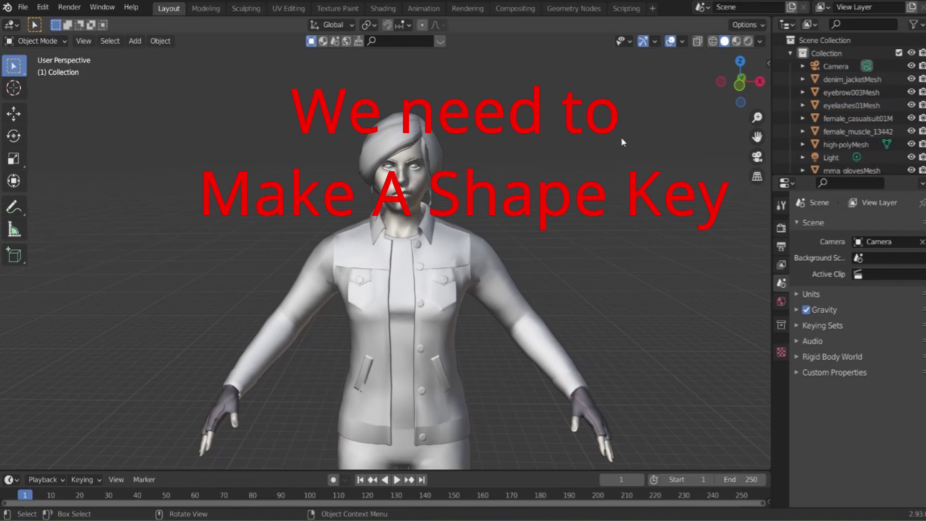
left_click(416, 188)
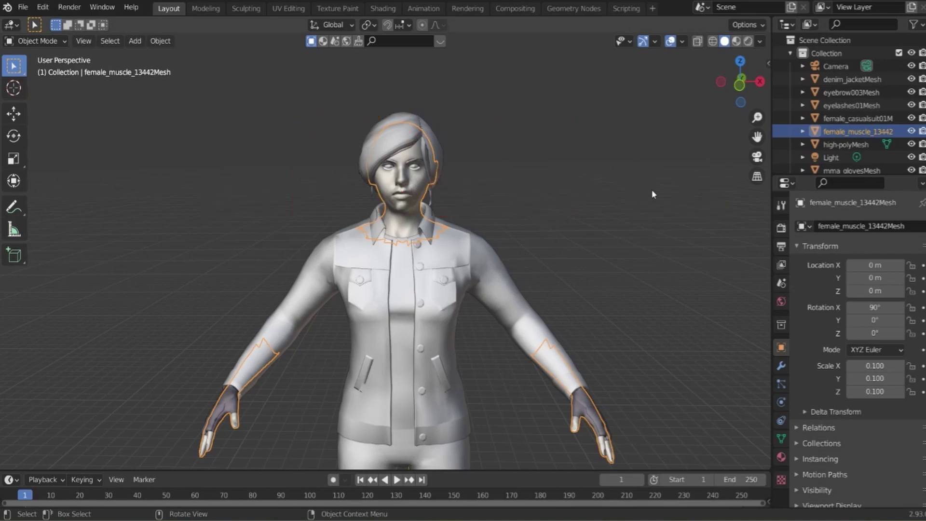
scroll(494, 221, "up", 2)
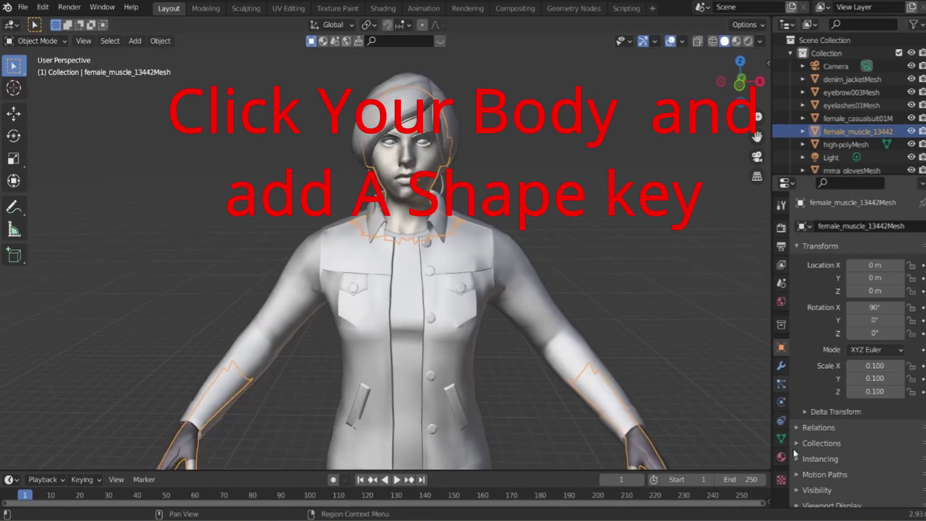
Add a Basis shape key to the body mesh, then bring up File > Import
left_click(782, 440)
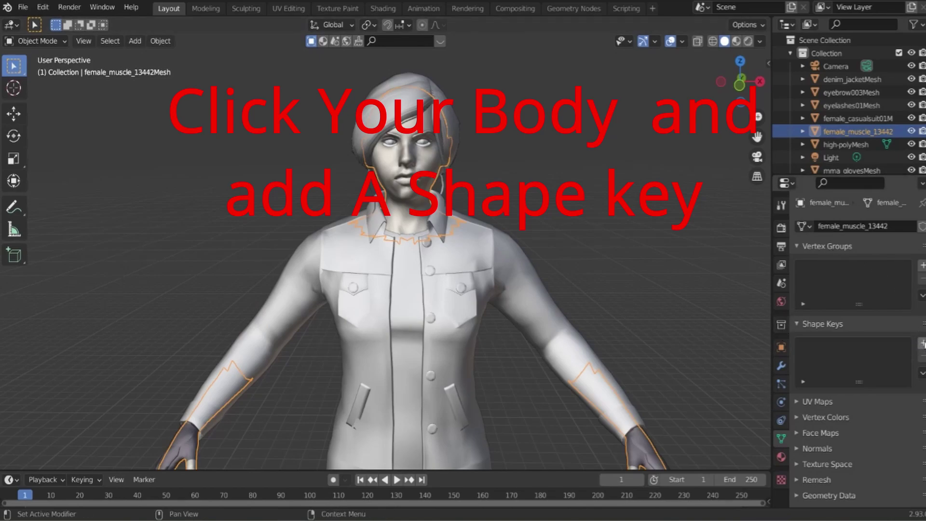
left_click(922, 343)
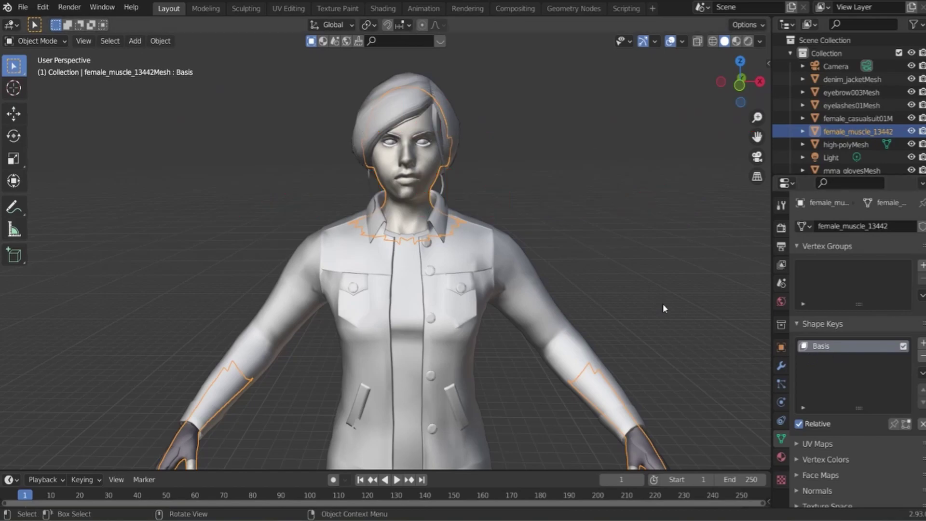
scroll(648, 298, "down", 1)
scroll(645, 286, "down", 1)
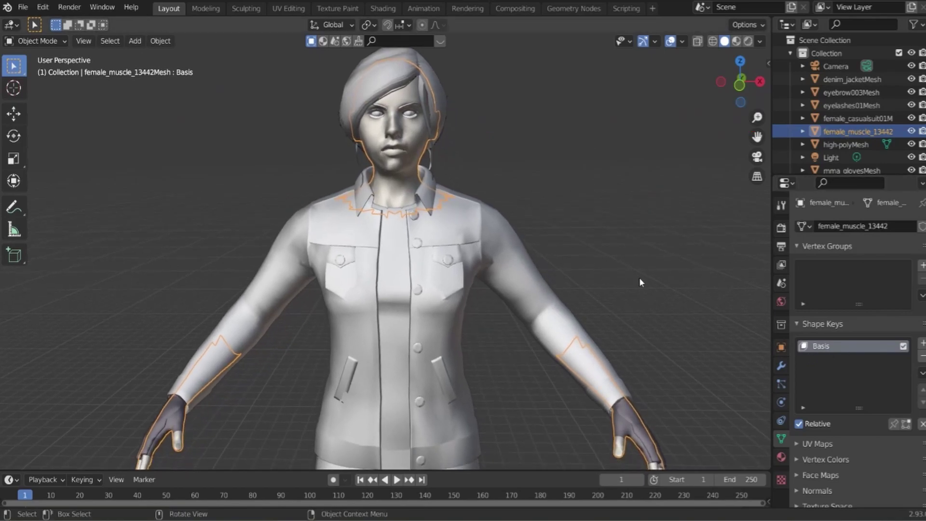
scroll(639, 276, "down", 1)
left_click(22, 7)
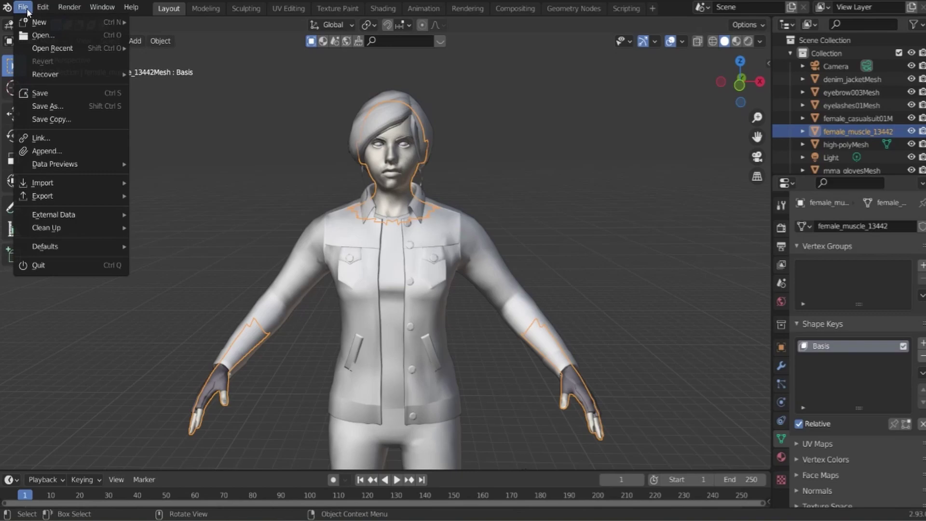
mouse_move(42, 182)
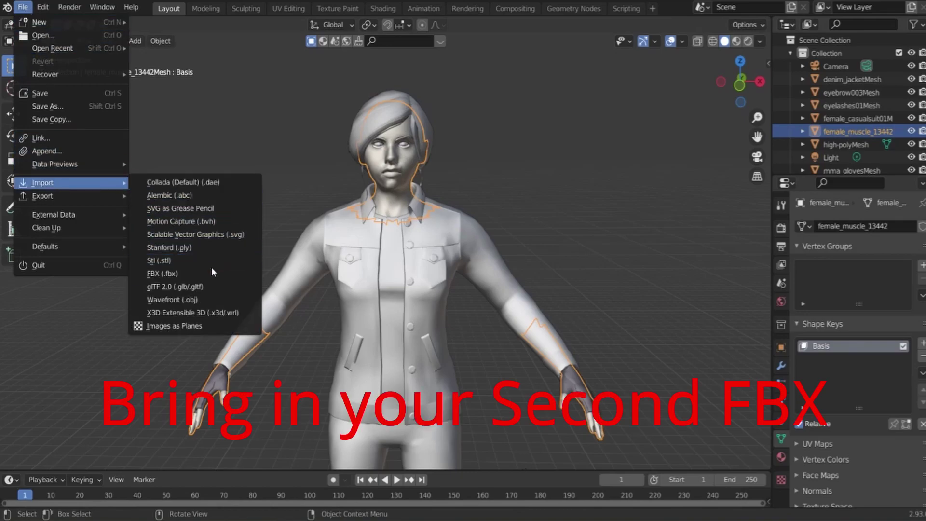
Import faceflipsurpir.fbx as a second, surprised-face character
left_click(208, 272)
left_click(410, 165)
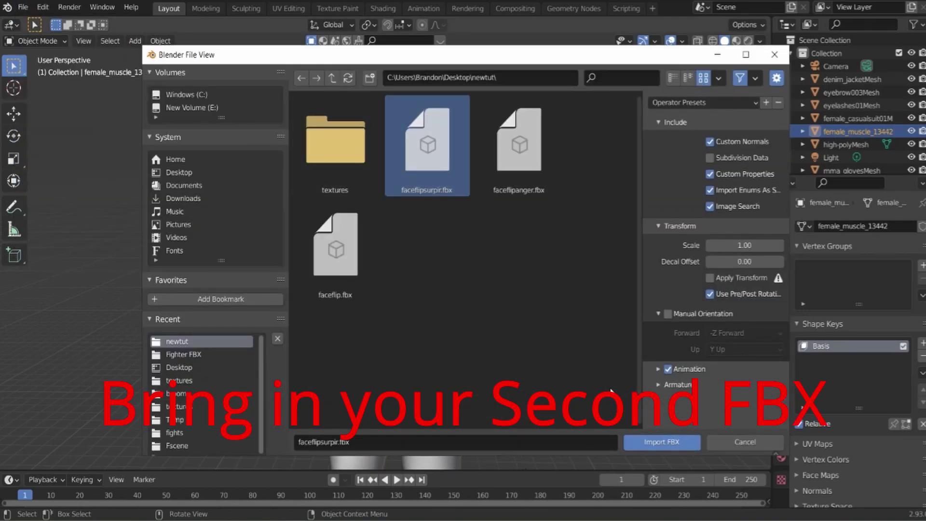
left_click(688, 443)
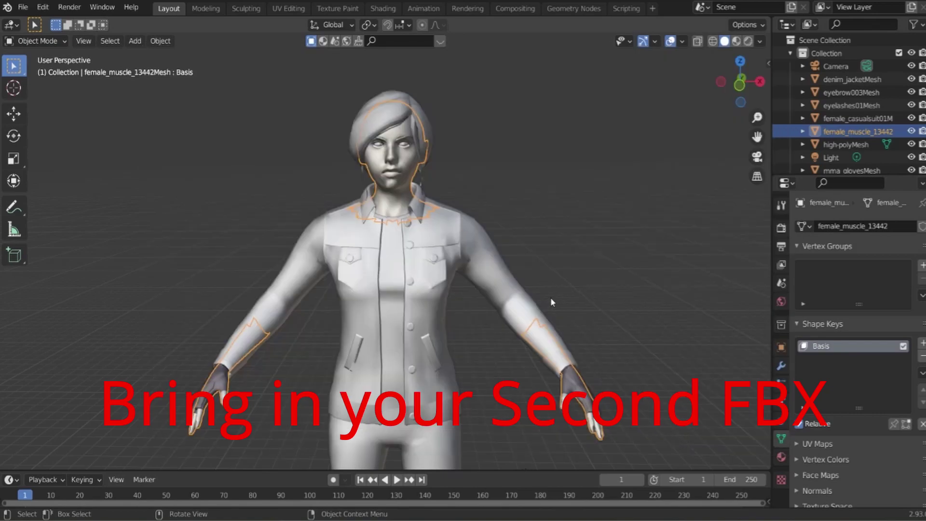
scroll(546, 325, "down", 3)
scroll(498, 357, "down", 3)
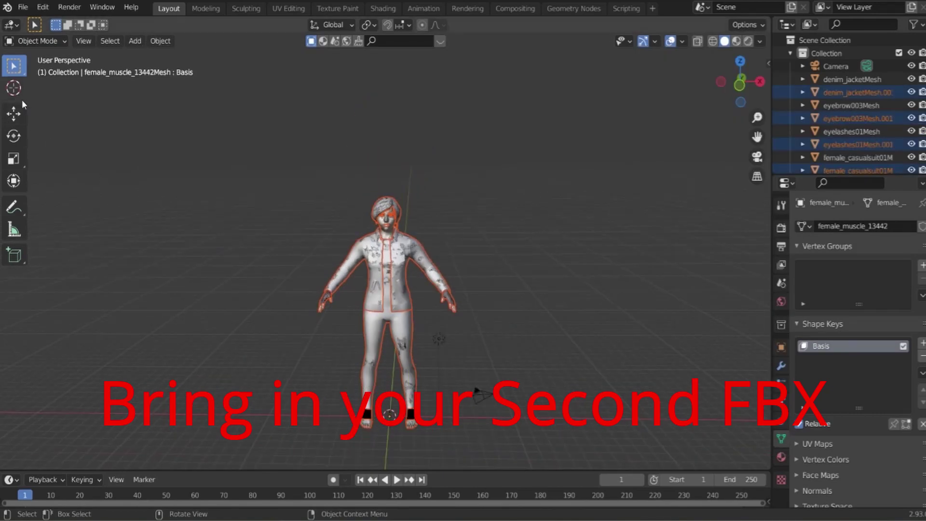
Move the surprised copy right along X beside the original and select only its body
left_click(14, 113)
left_click_drag(436, 418, 630, 419)
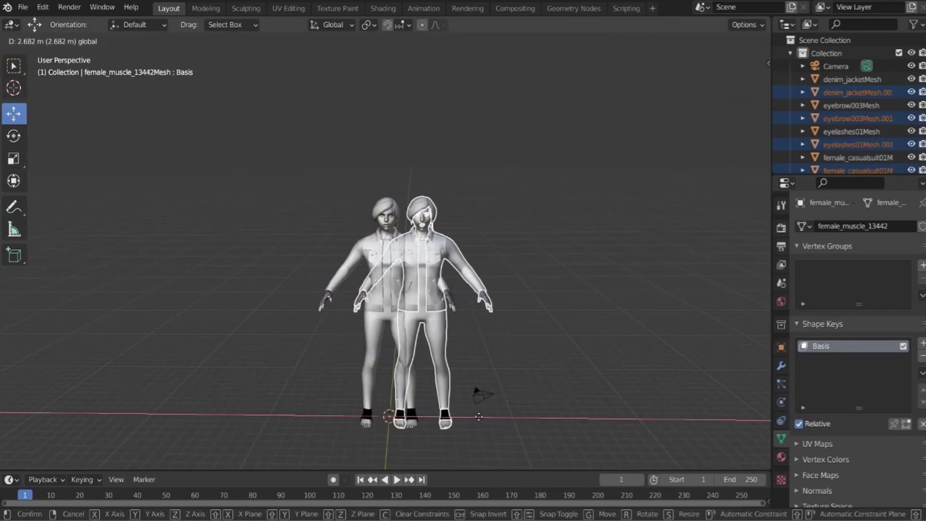
scroll(668, 257, "up", 5)
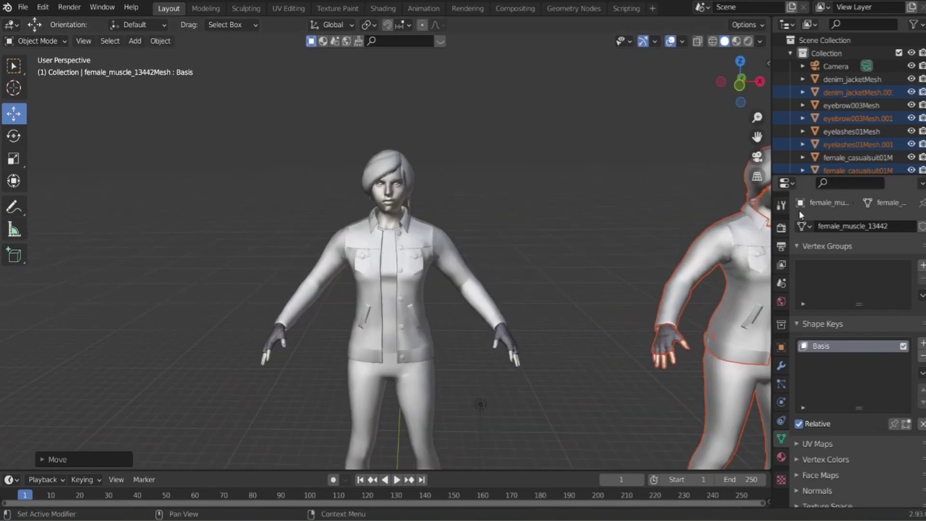
left_click(399, 201)
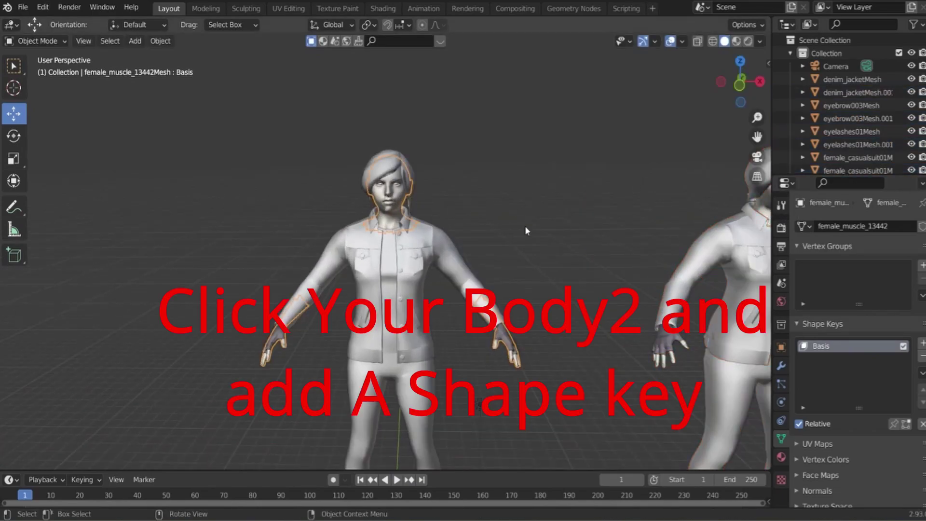
left_click(766, 209, "shift")
middle_click_drag(635, 207, 538, 177, "shift")
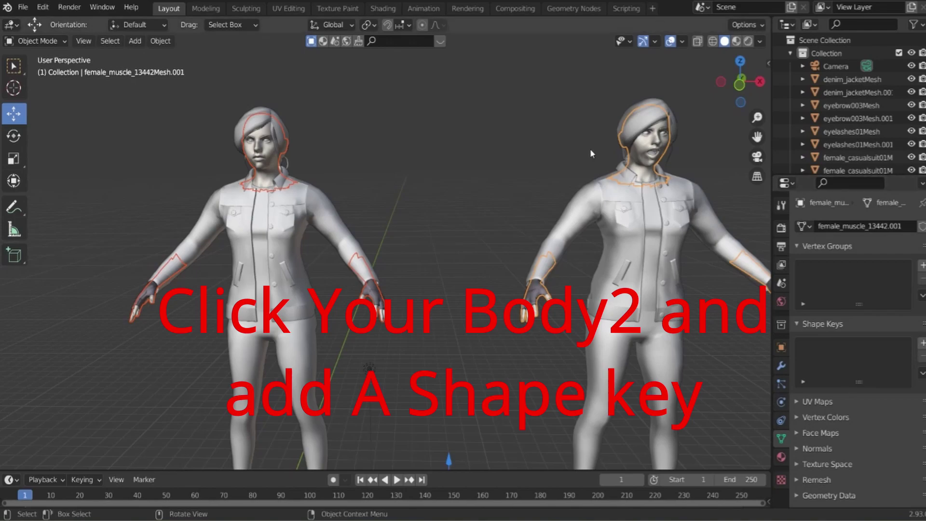
left_click(650, 178)
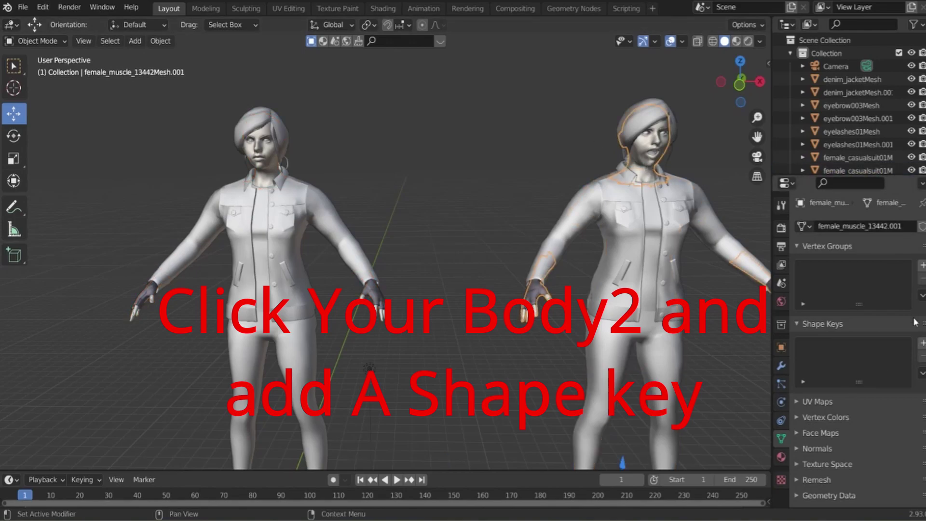
Add a Basis key to the surprised body and Join as Shapes into the original body
left_click(922, 342)
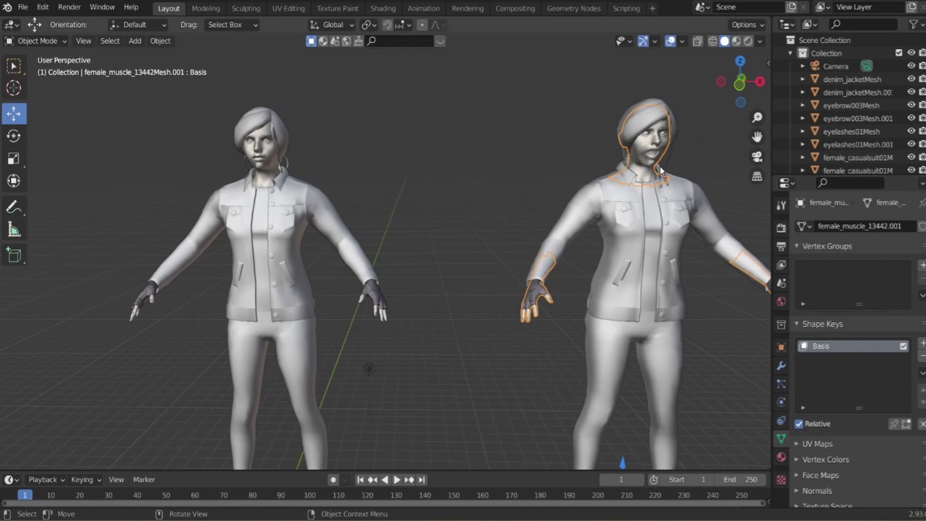
left_click(269, 166, "shift")
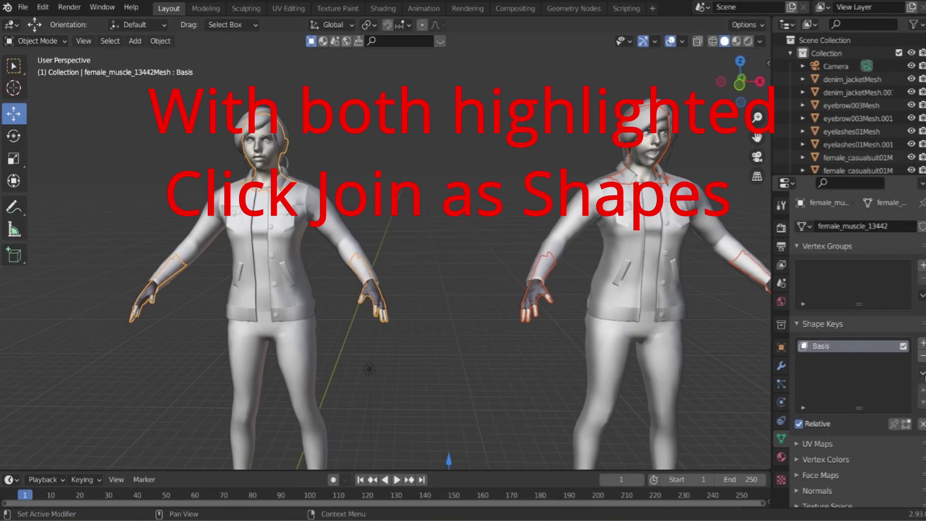
left_click(923, 373)
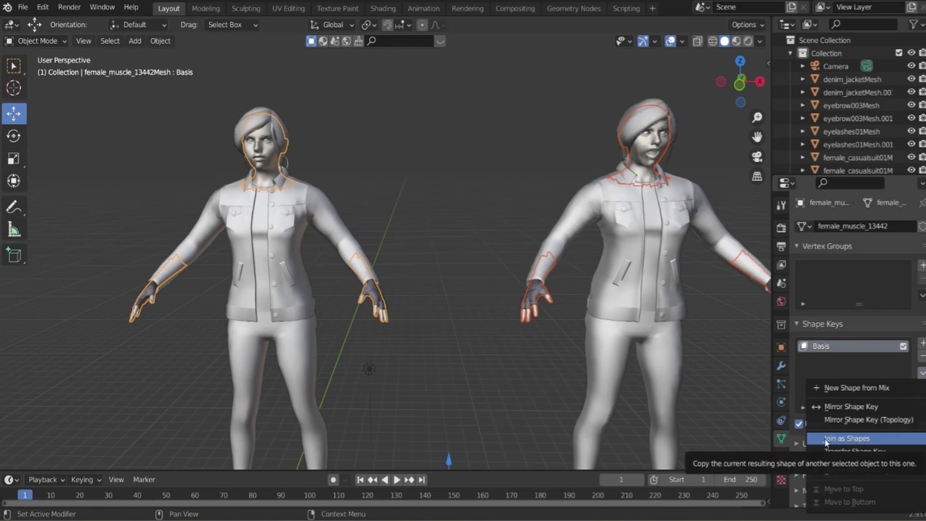
left_click(859, 443)
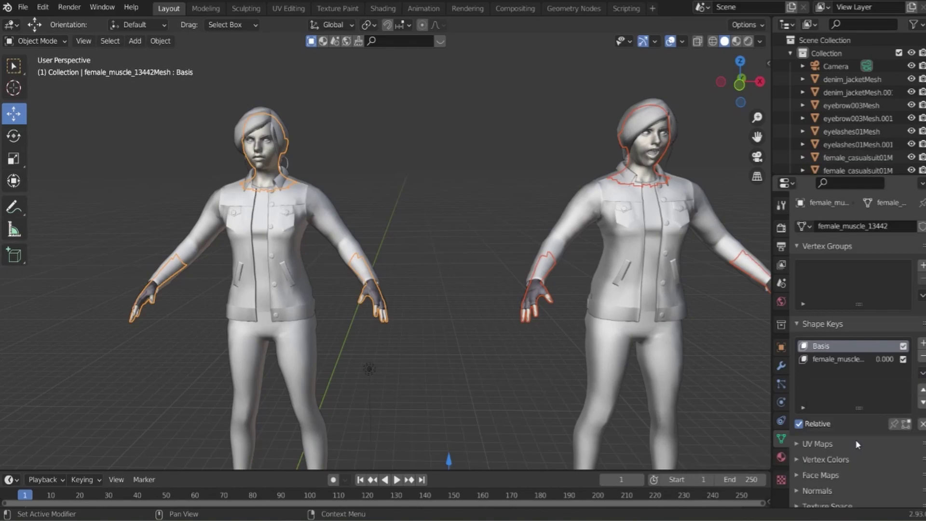
Slide the original body's surprised shape key up to open the mouth, then back to 0.000
middle_click_drag(419, 188, 563, 224, "shift")
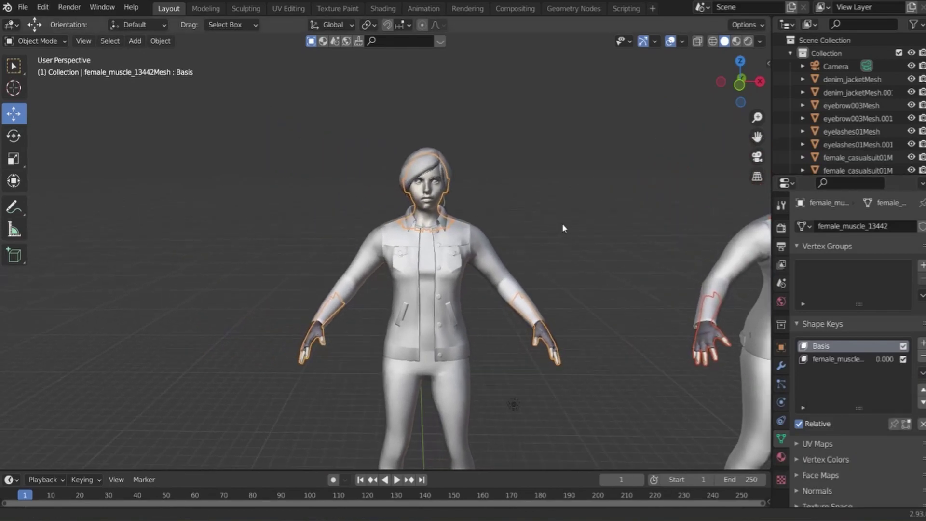
left_click(424, 209)
left_click(431, 216)
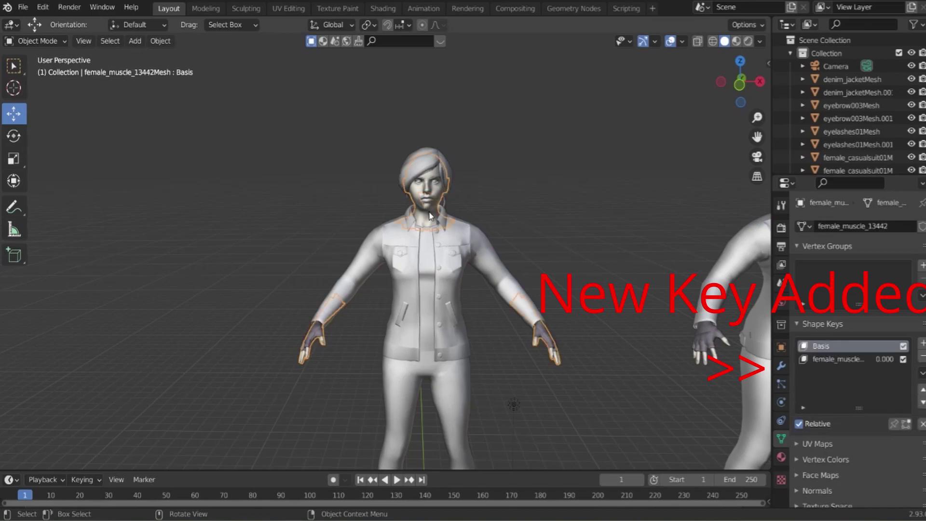
scroll(507, 202, "up", 4)
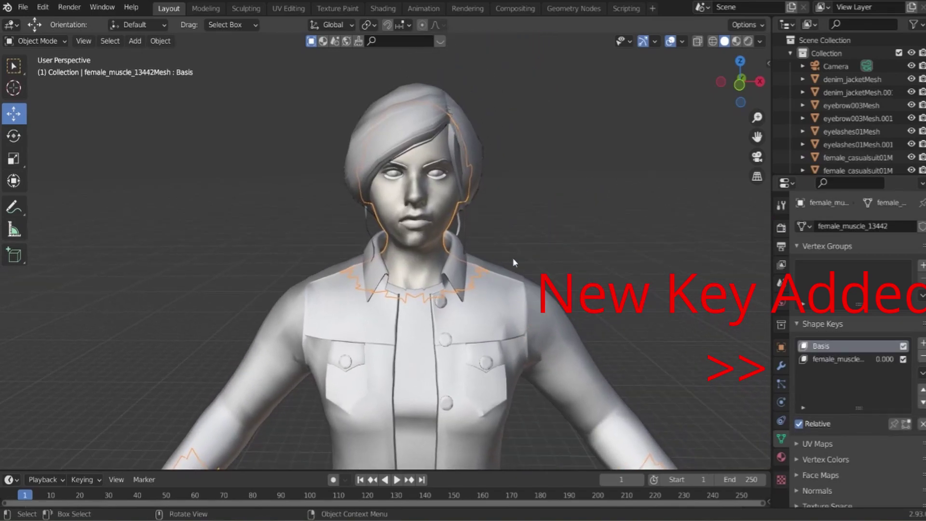
left_click(871, 362)
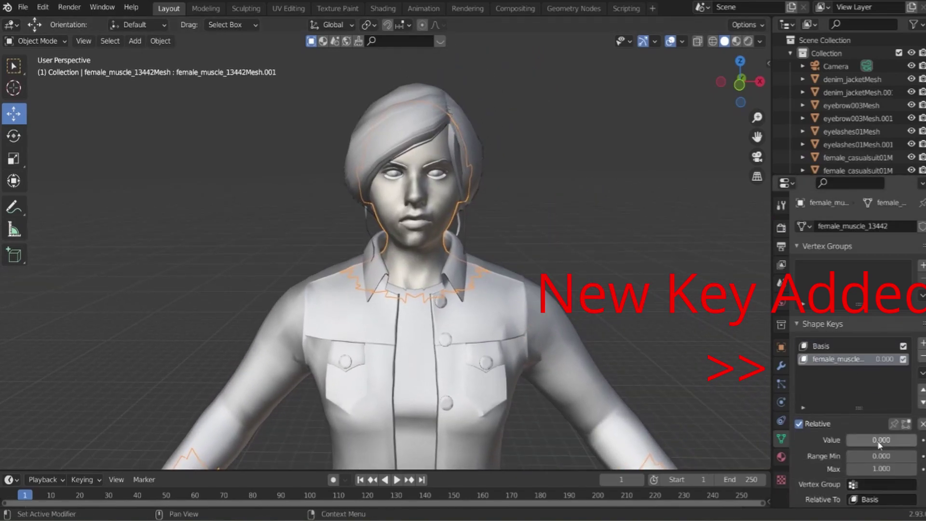
mouse_move(849, 440)
left_mouse_down()
mouse_move(912, 440)
mouse_move(900, 440)
left_mouse_up()
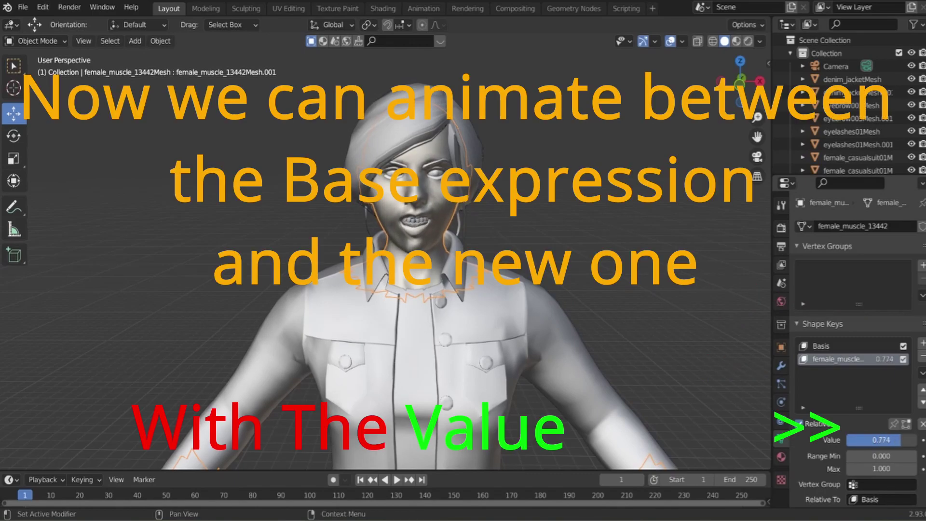
left_click_drag(900, 440, 848, 440)
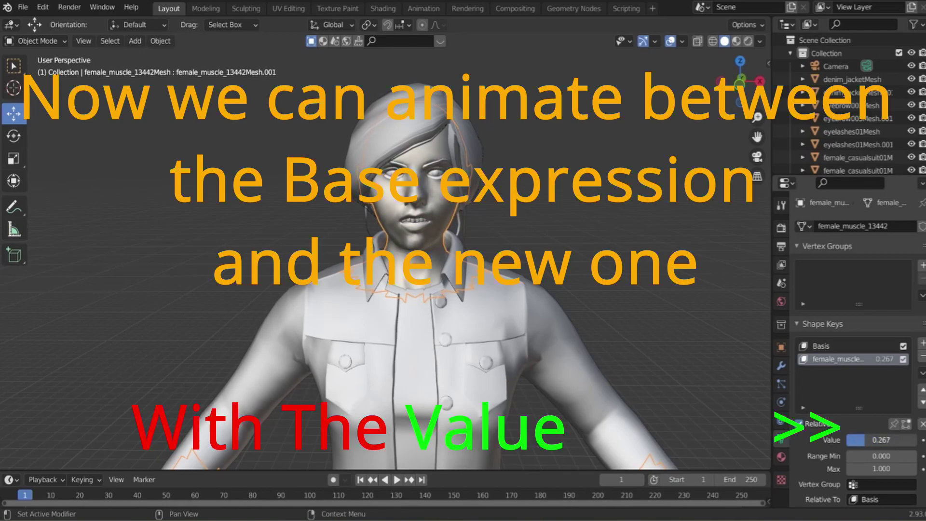
scroll(684, 260, "down", 2)
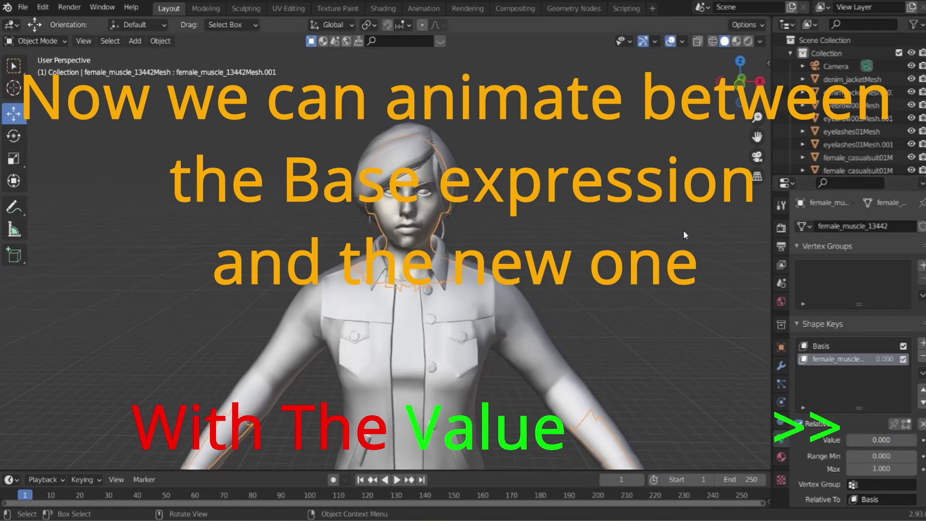
scroll(683, 260, "down", 2)
middle_click_drag(683, 261, 653, 242, "shift")
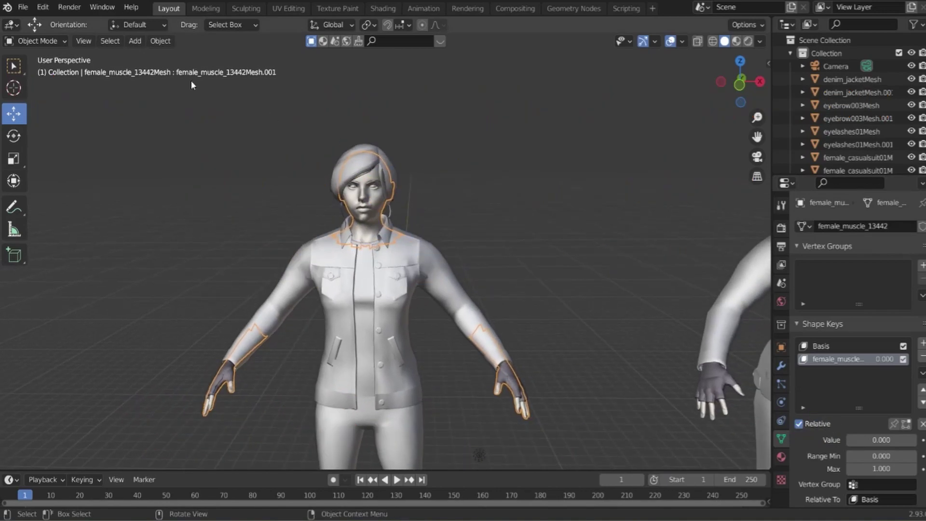
left_click(23, 7)
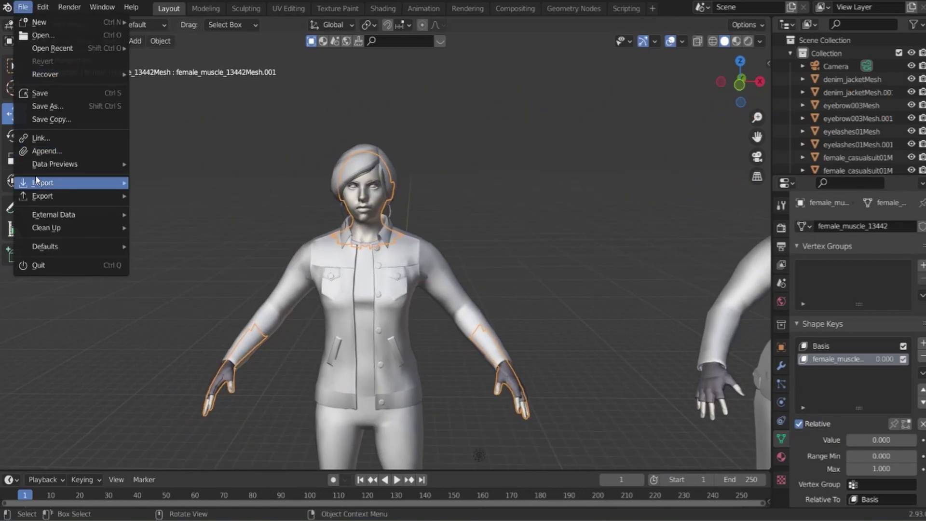
mouse_move(53, 183)
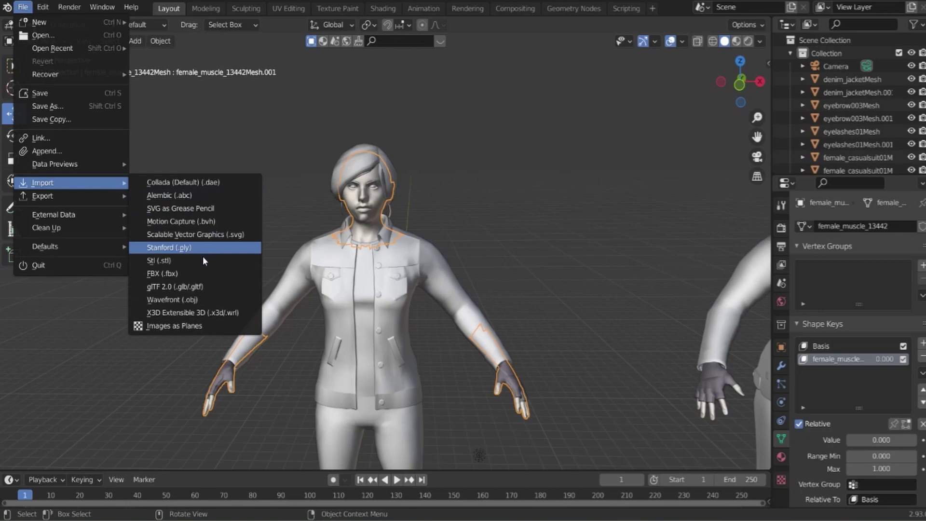
Import faceflipanger.fbx, move the angry copy to the far left and select its body
left_click(198, 269)
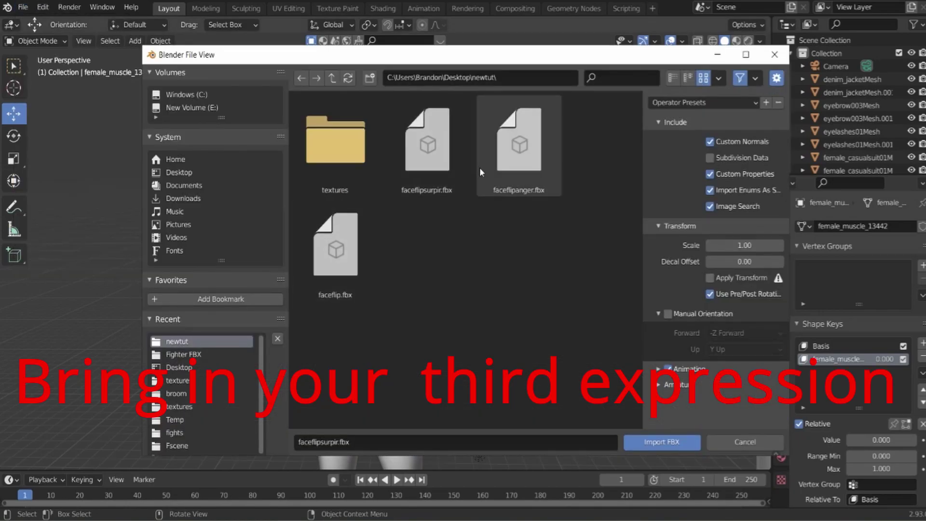
left_click(520, 160)
left_click(662, 442)
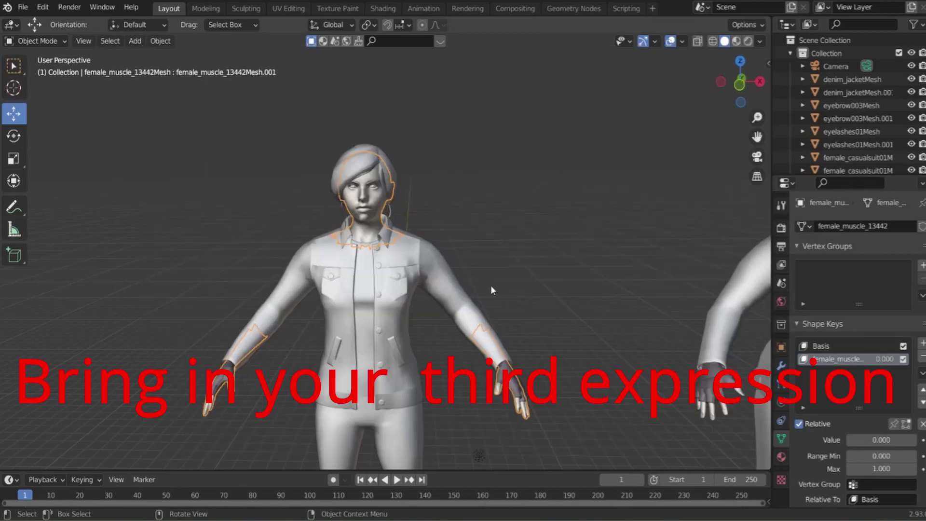
left_click_drag(431, 430, 242, 270)
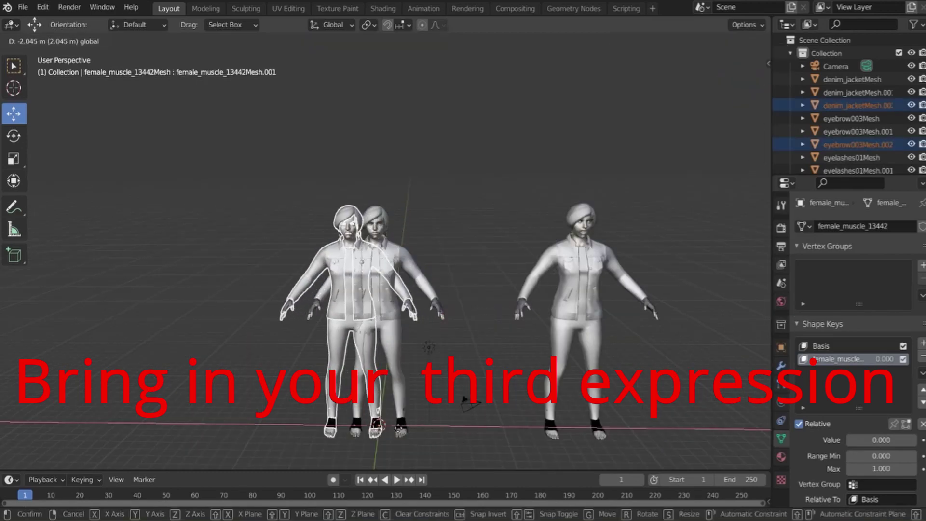
scroll(242, 270, "up", 4)
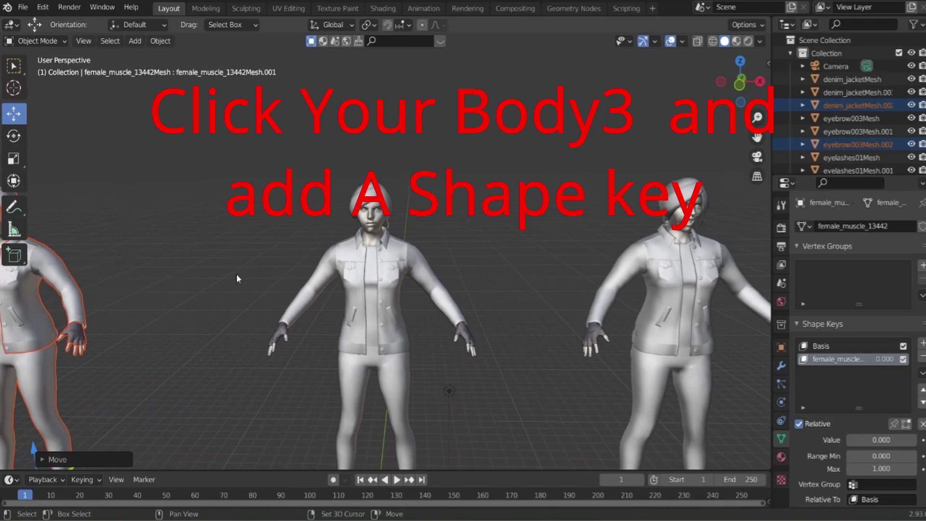
middle_click_drag(237, 274, 433, 279, "shift")
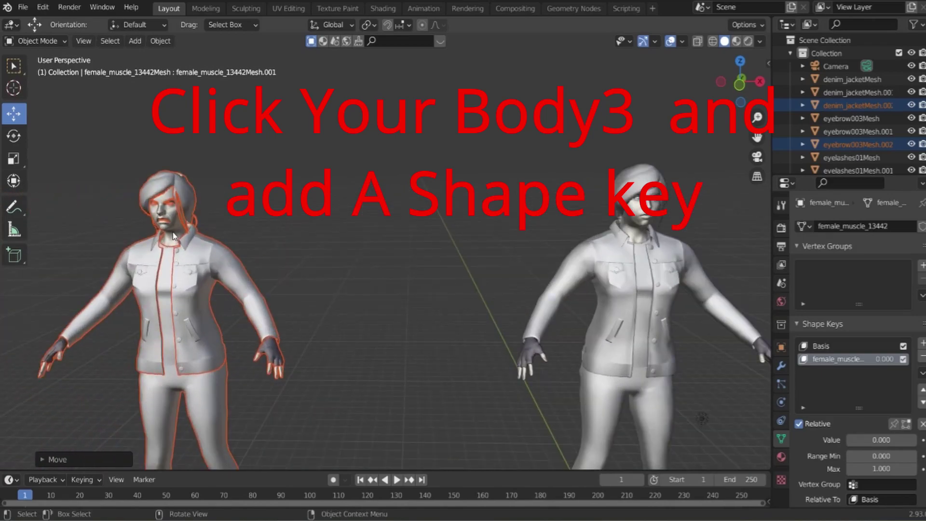
left_click(174, 237)
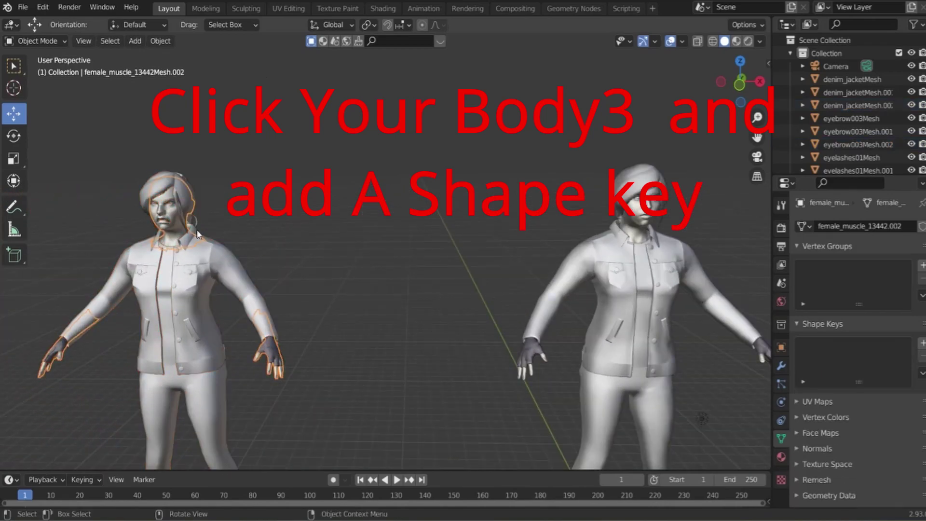
Add a Basis key to the angry body and Join as Shapes into the original body
left_click(922, 343)
left_click(638, 229, "shift")
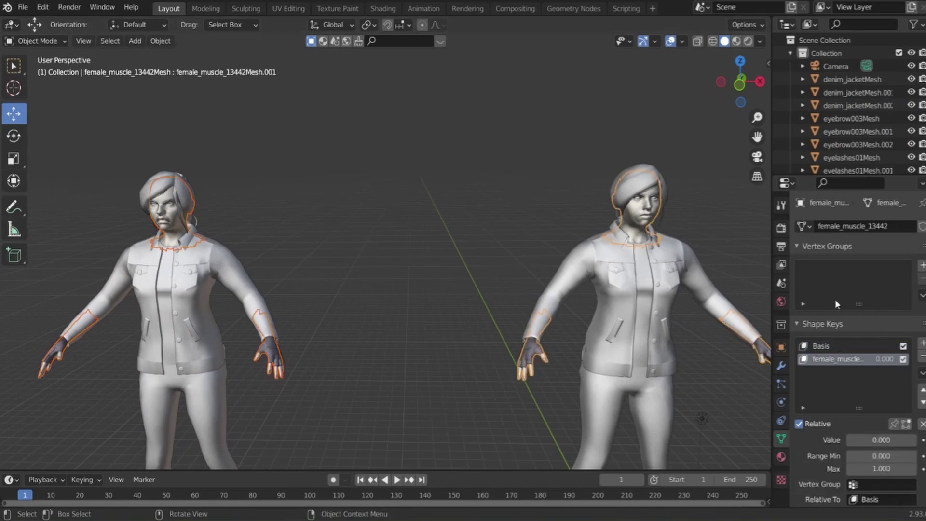
left_click(923, 372)
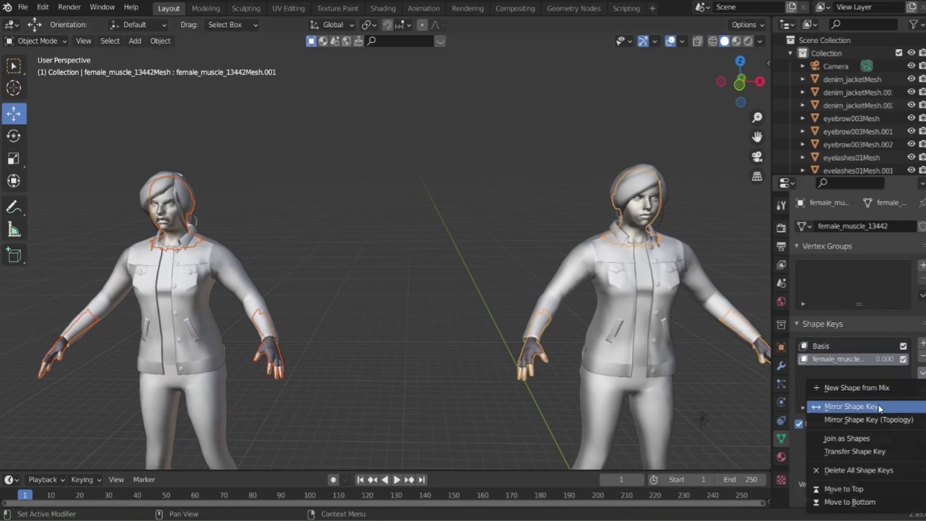
left_click(849, 440)
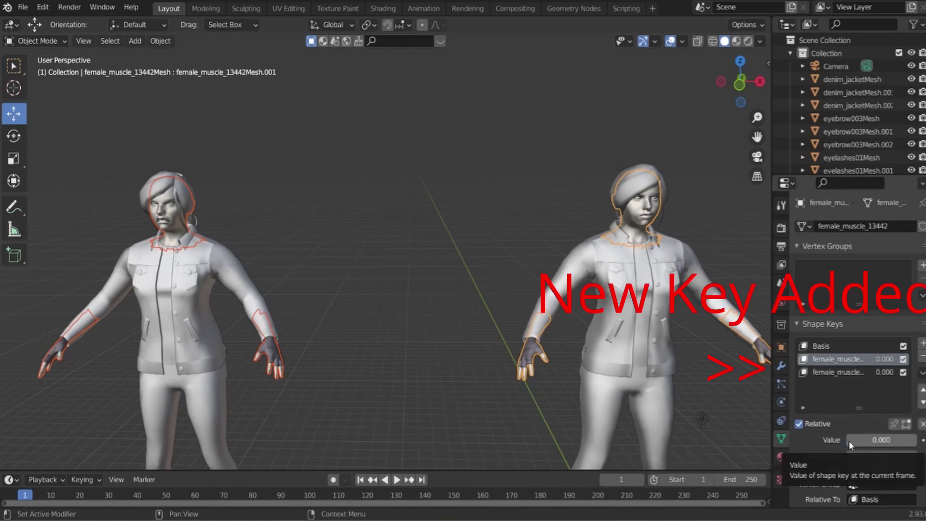
Test the Value sliders of the new angry key and the first expression key
left_click(840, 373)
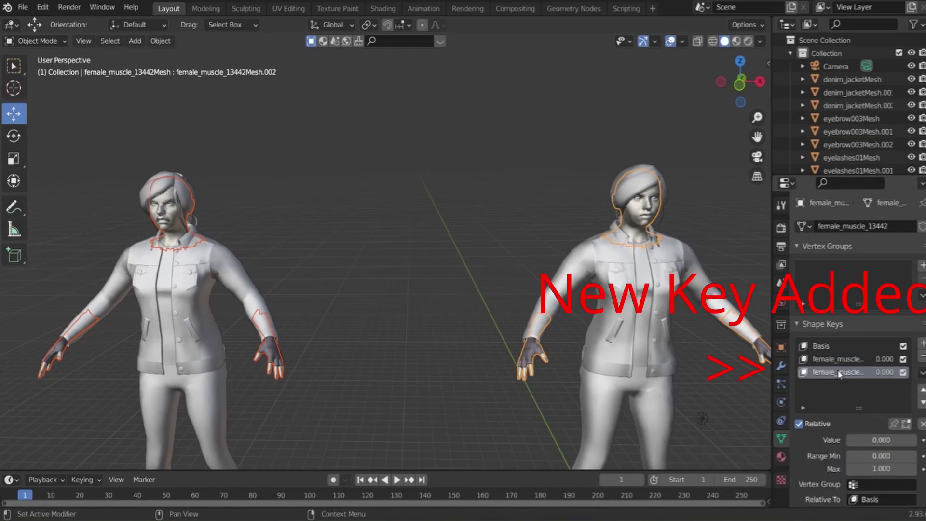
mouse_move(859, 440)
left_mouse_down()
mouse_move(917, 440)
mouse_move(848, 440)
left_mouse_up()
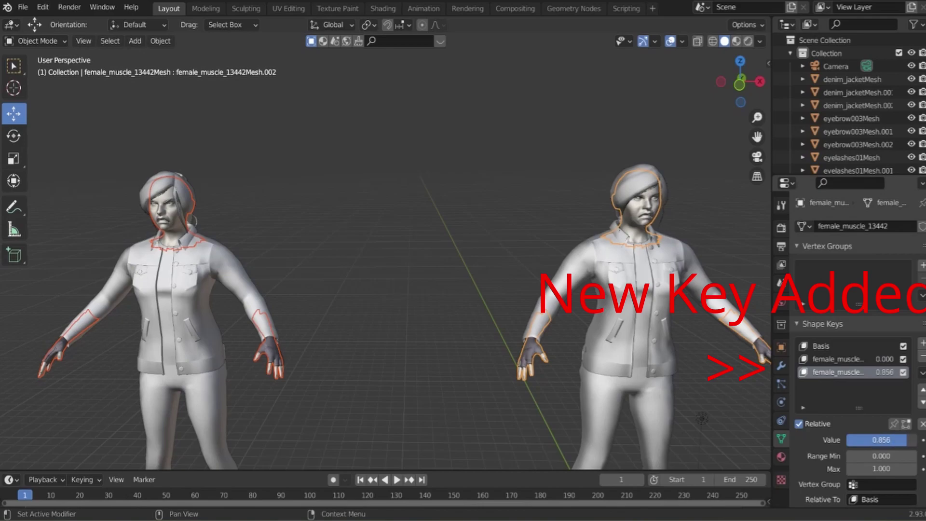
left_click(831, 360)
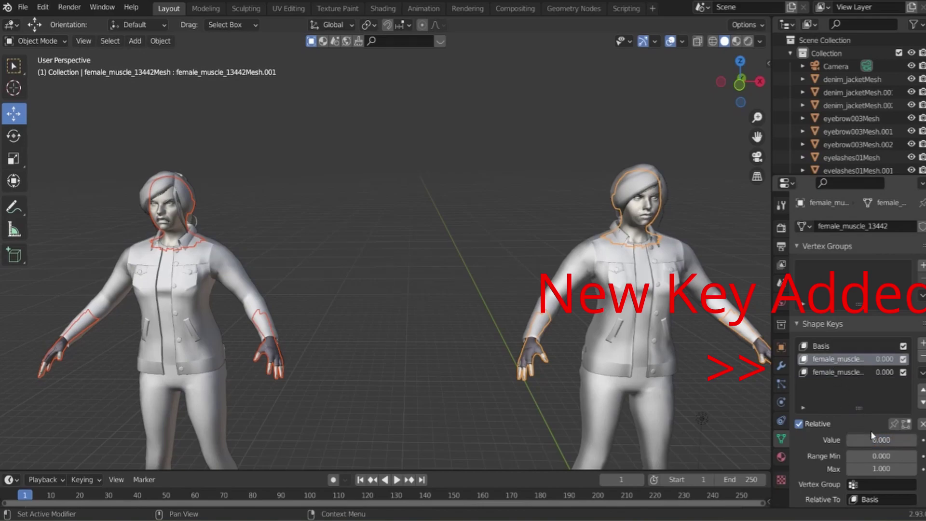
left_click_drag(882, 440, 857, 440)
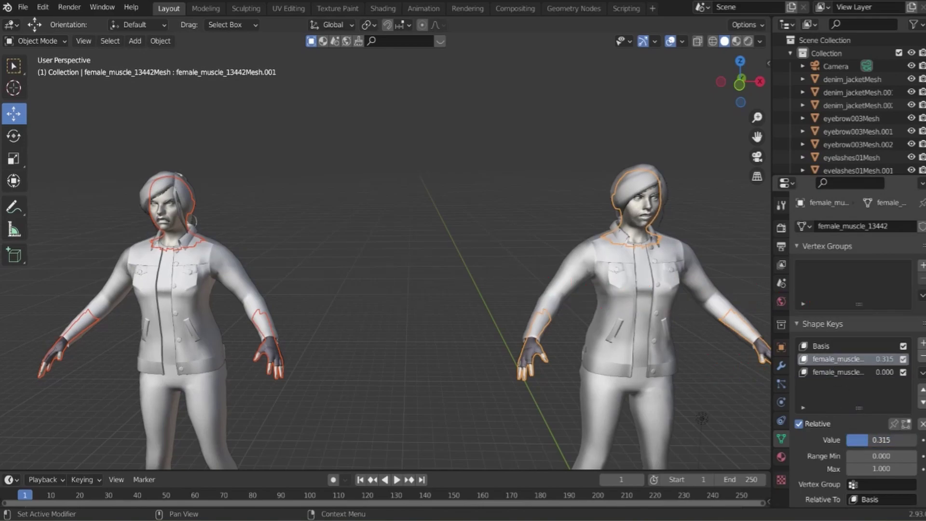
scroll(690, 372, "up", 1)
scroll(647, 374, "up", 1)
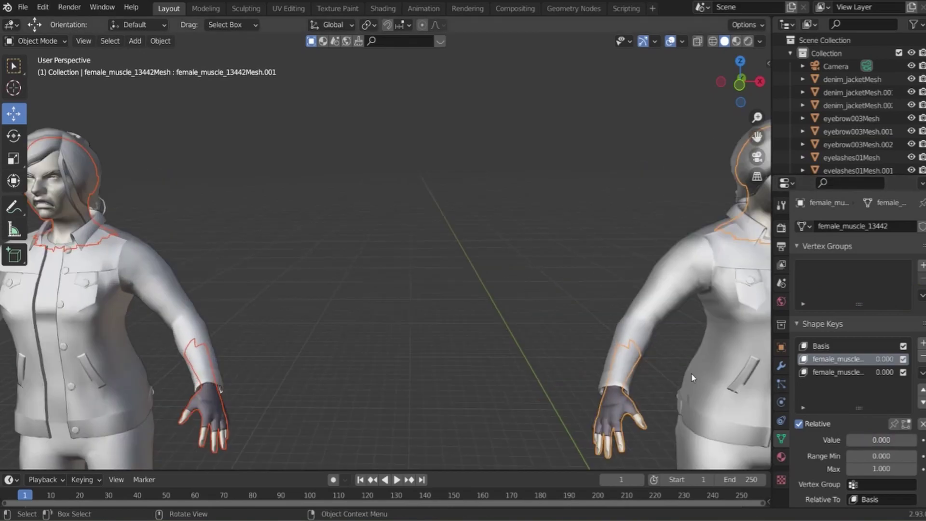
scroll(607, 375, "up", 1)
Enlarge the timeline and keyframe the first expression at frame 1, then at 0.836 on frame 28
key("KP_Decimal")
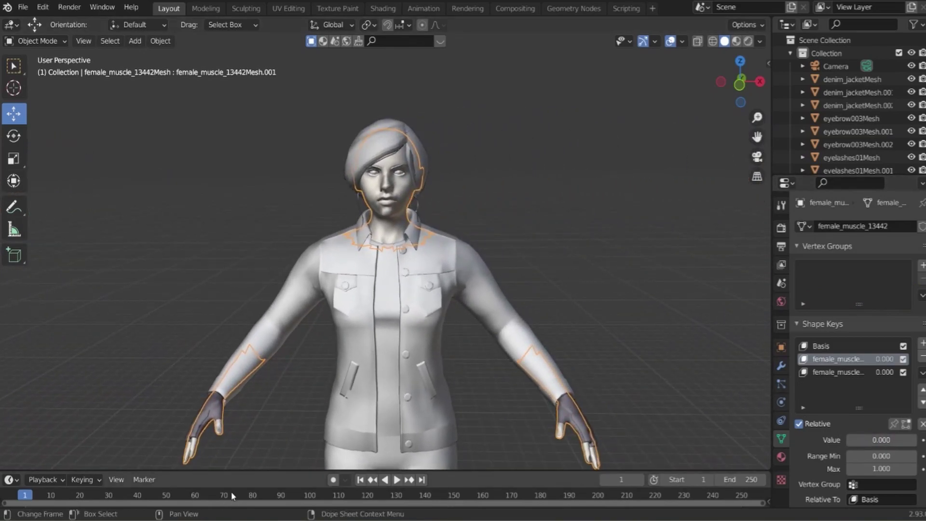
left_click_drag(242, 470, 240, 379)
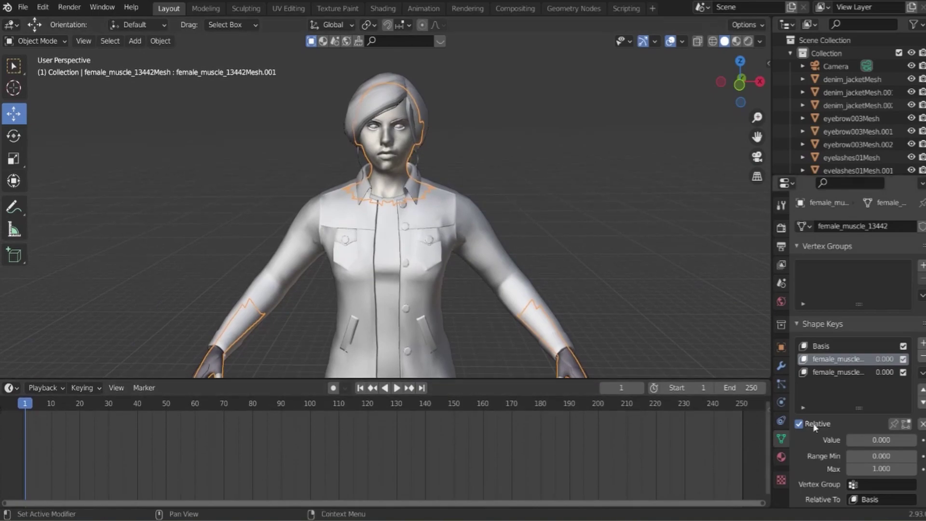
left_click(834, 344)
left_click(820, 361)
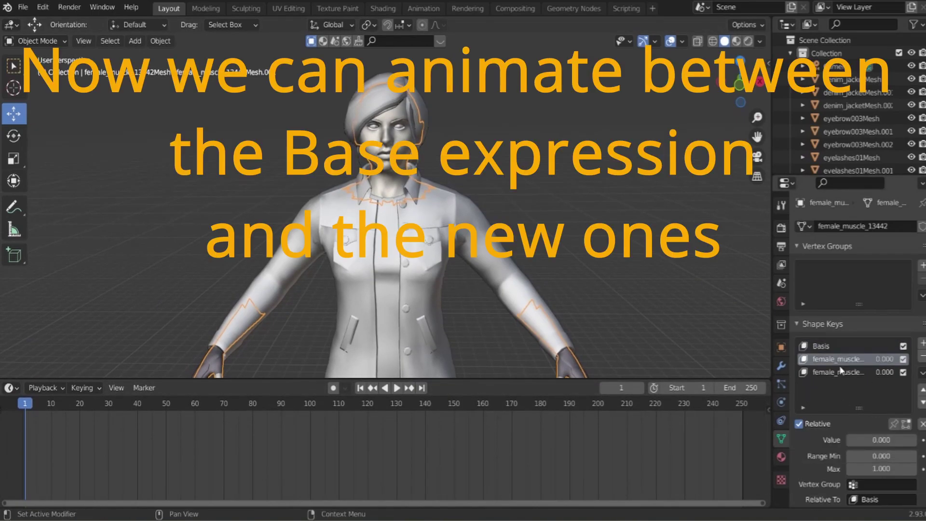
key("i")
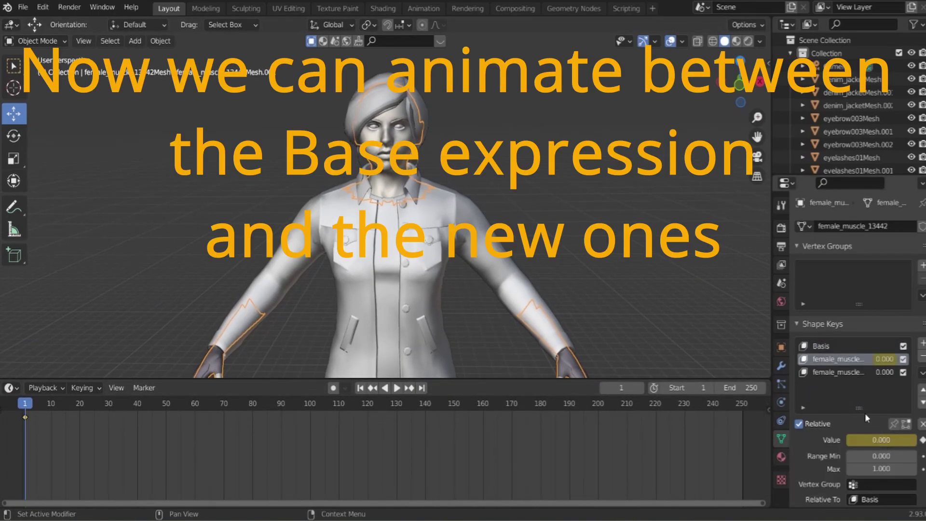
left_click(846, 375)
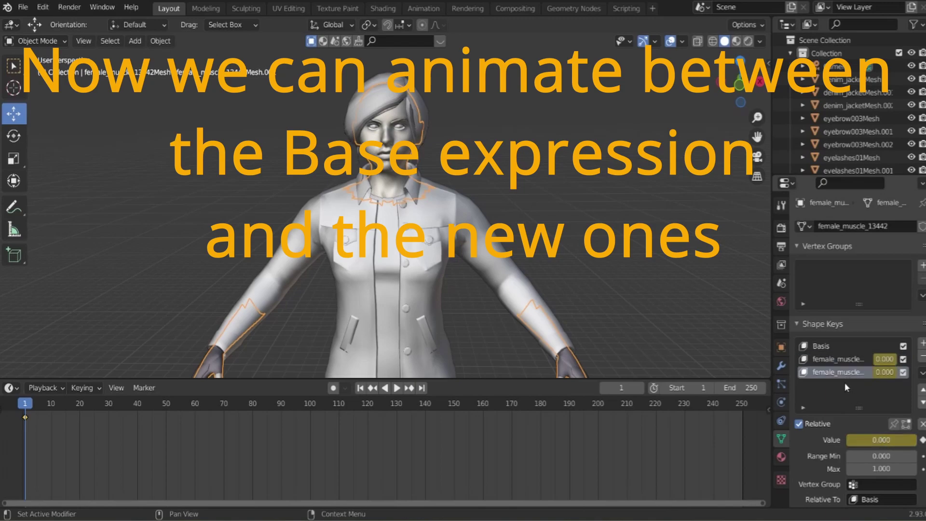
left_click(837, 360)
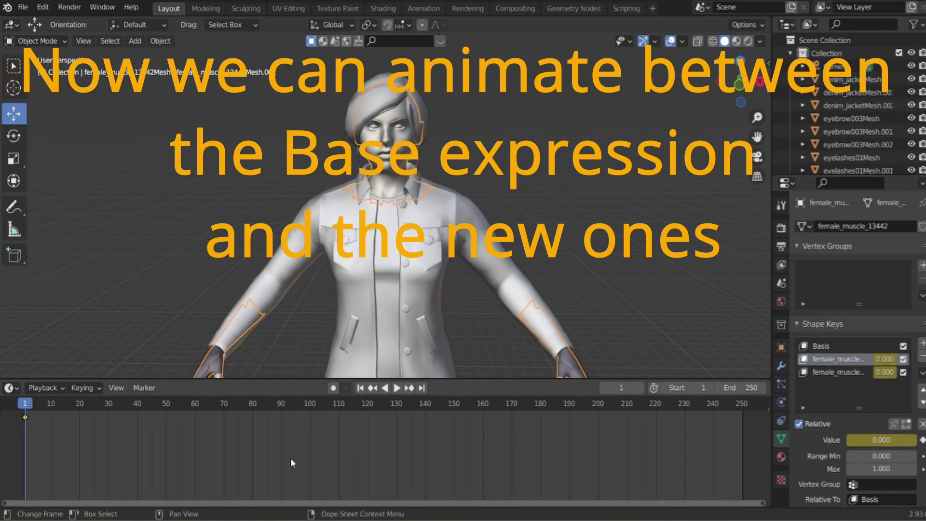
left_click(103, 408)
left_click_drag(882, 440, 887, 440)
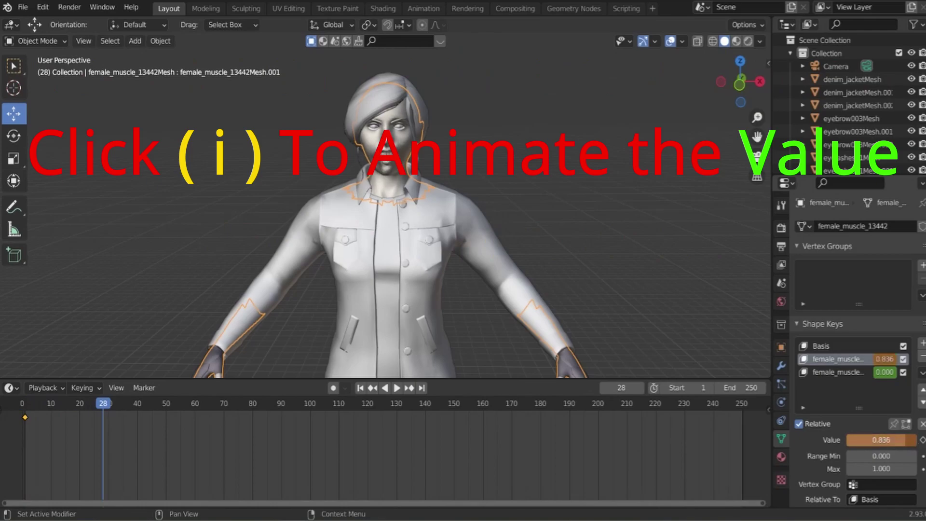
key("i")
Keyframe the second expression's value at frame 41
left_click_drag(20, 403, 105, 381)
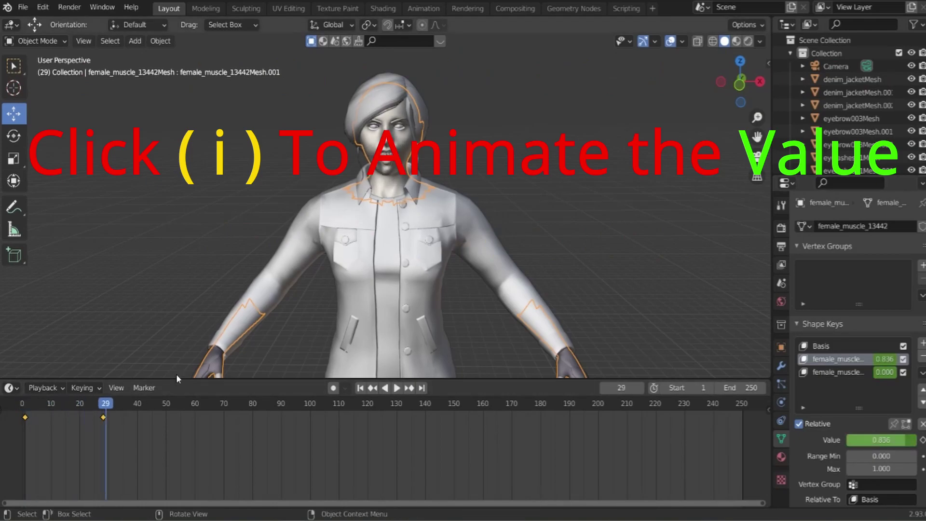
key("space")
key("space")
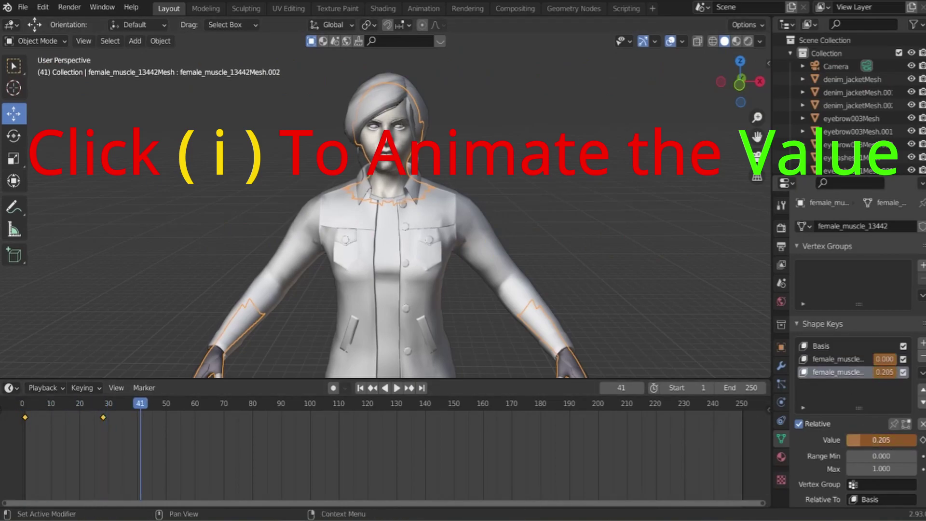
key("i")
left_click(837, 359)
key("space")
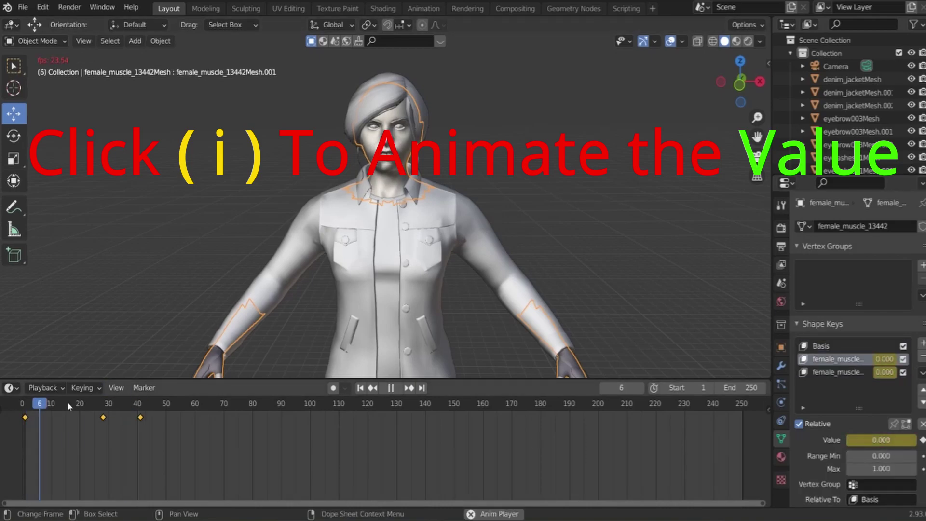
Move the frame-41 key to about 78, stretch all keyframes apart, and replay from the start
left_click_drag(141, 417, 244, 417)
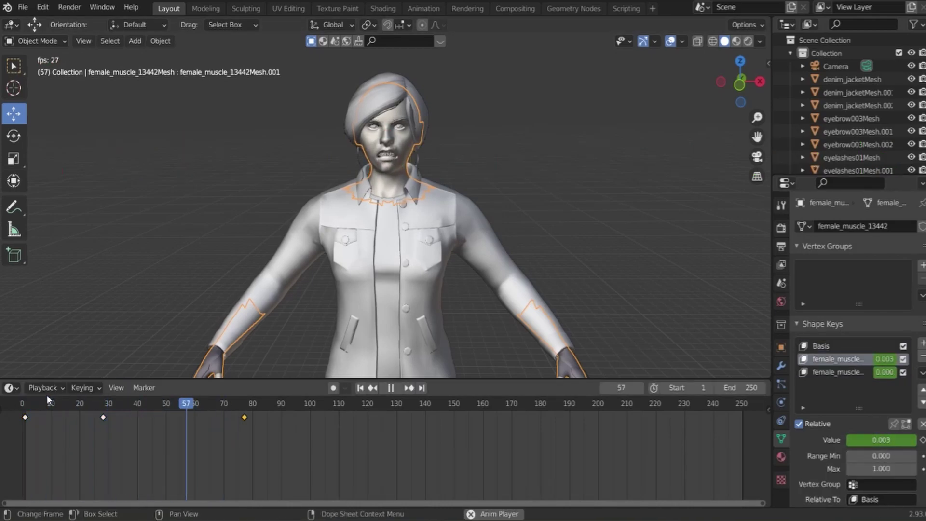
key("space")
key("a")
key("s")
left_click(560, 440)
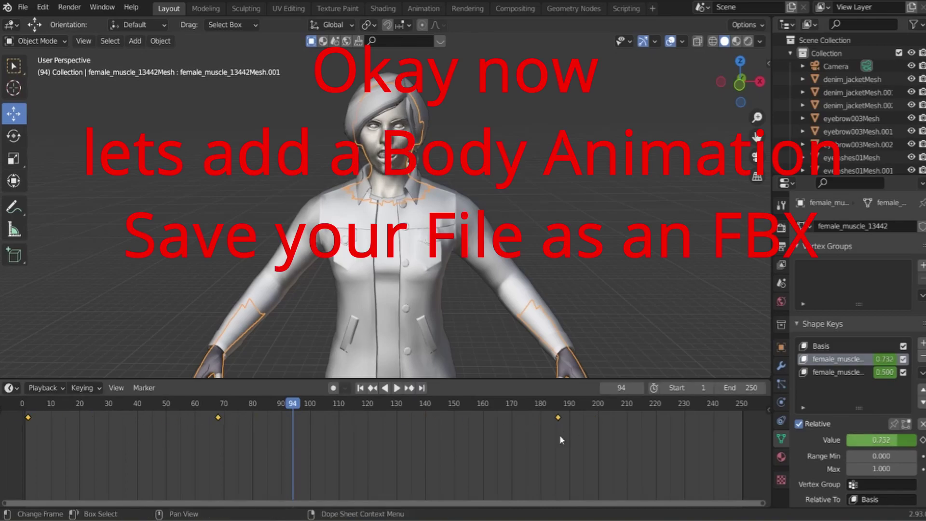
key("shift+Left")
key("space")
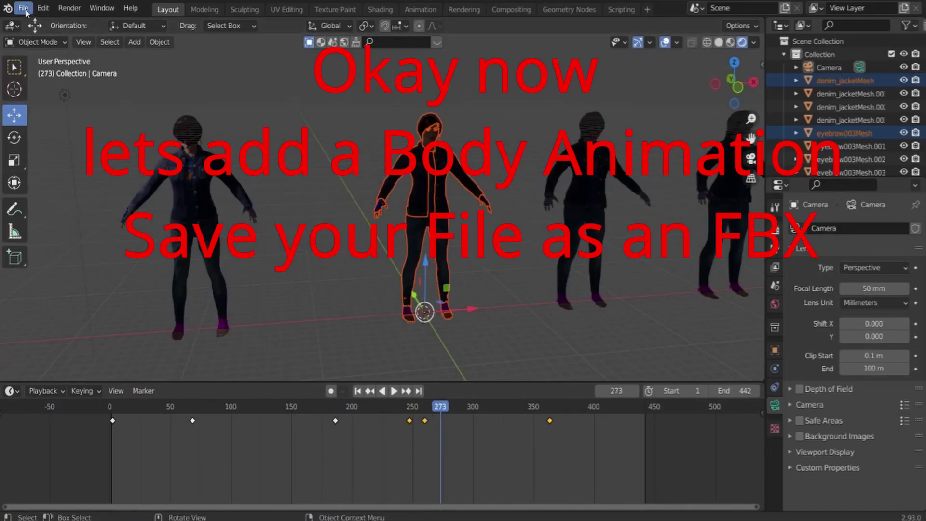
Export only the selected objects as tutnew.fbx into the newtut folder
left_click(23, 8)
mouse_move(43, 198)
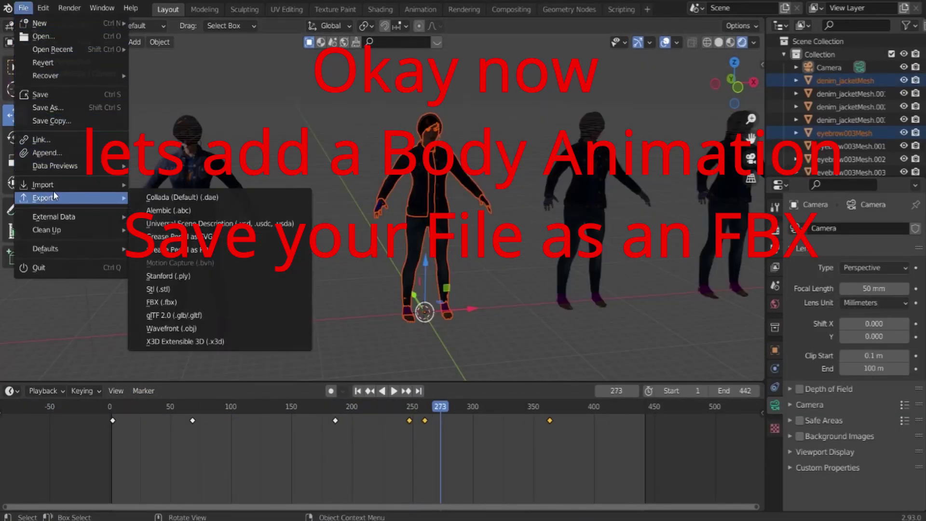
left_click(170, 303)
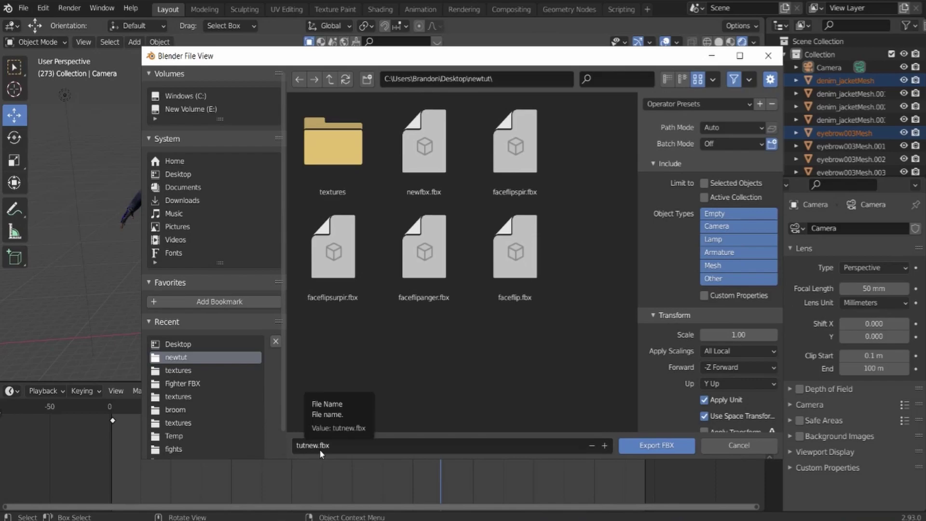
left_click(320, 450)
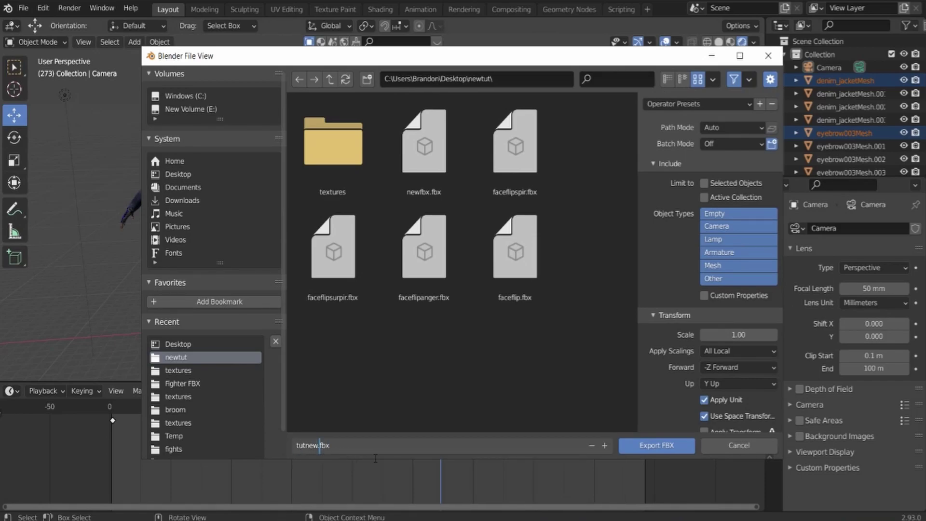
key("Return")
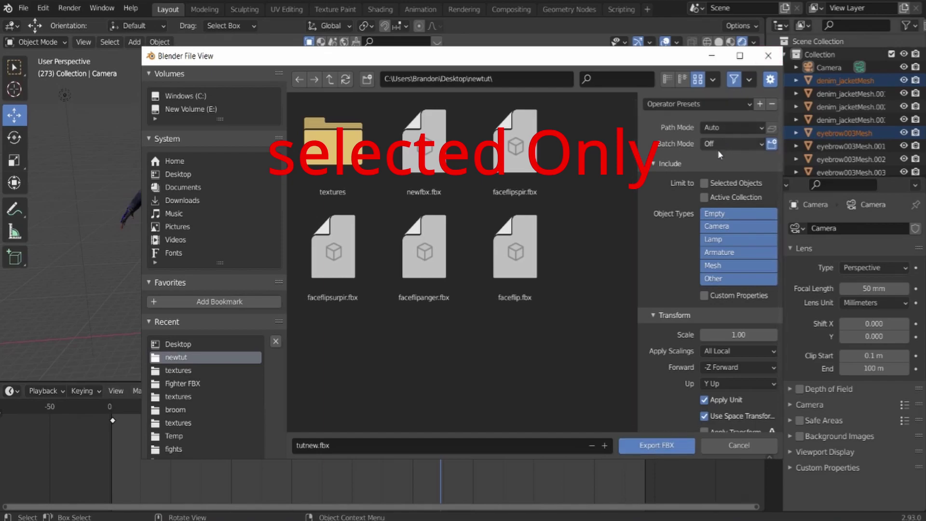
left_click(705, 182)
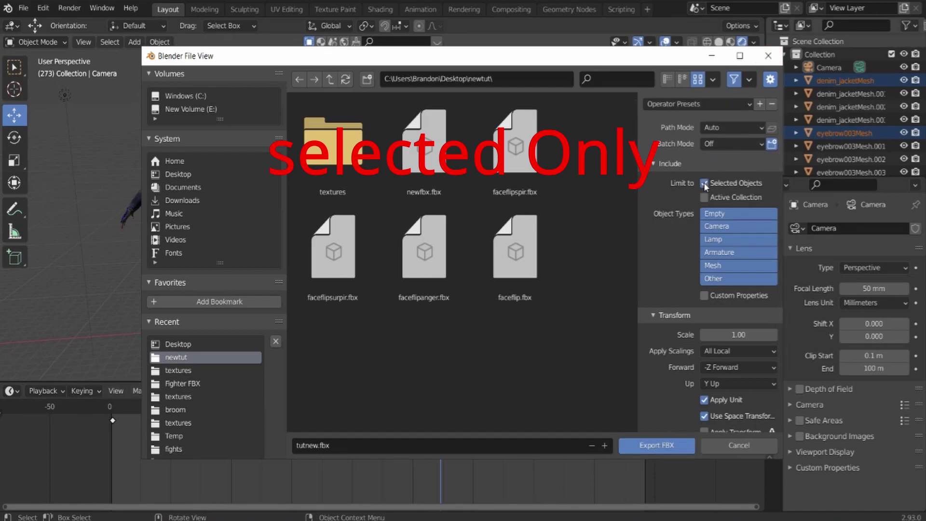
left_click(651, 449)
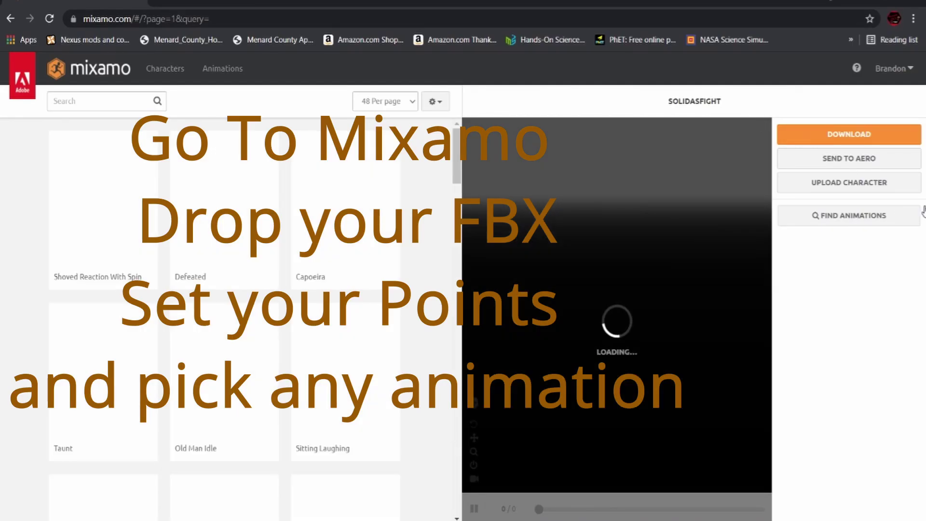
Upload tutnew.fbx to Mixamo, place the chin, wrist, elbow, knee and groin markers, and auto-rig
left_click(874, 187)
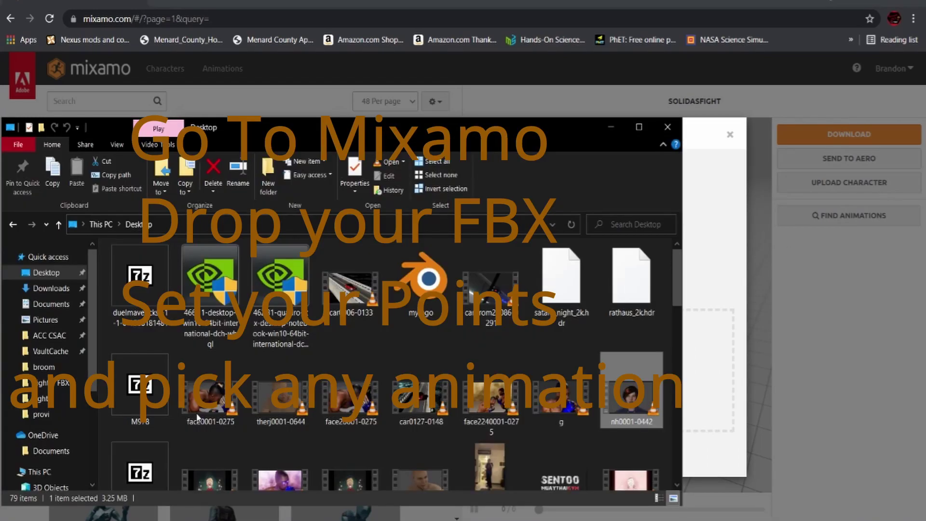
mouse_move(145, 353)
left_mouse_down()
mouse_move(489, 372)
mouse_move(713, 347)
mouse_move(676, 357)
left_mouse_up()
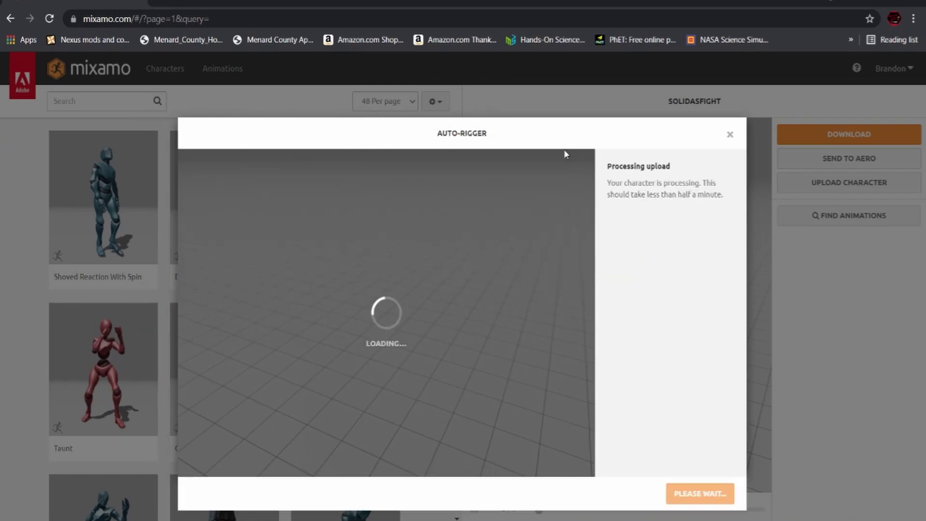
left_click_drag(244, 312, 386, 193)
left_click_drag(244, 345, 313, 276)
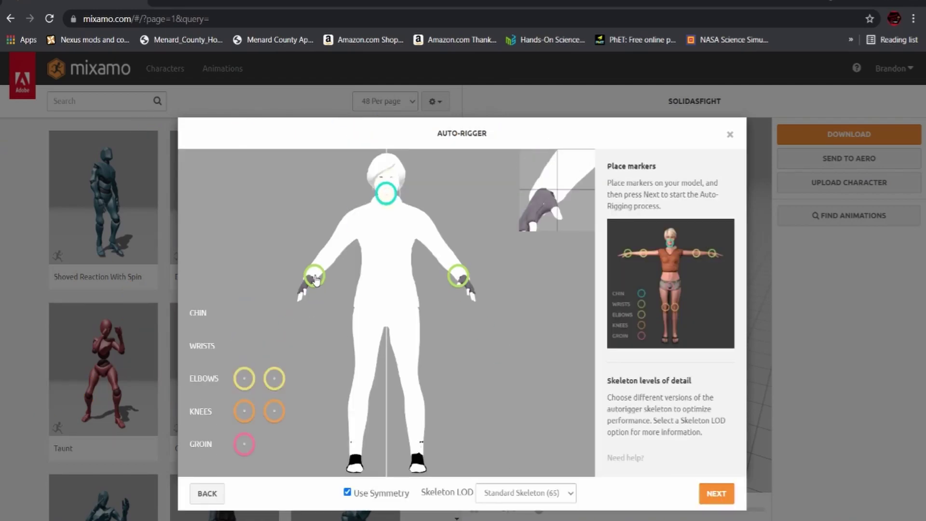
left_click_drag(244, 378, 328, 249)
left_click_drag(244, 411, 367, 380)
left_click_drag(244, 444, 384, 325)
left_click(717, 494)
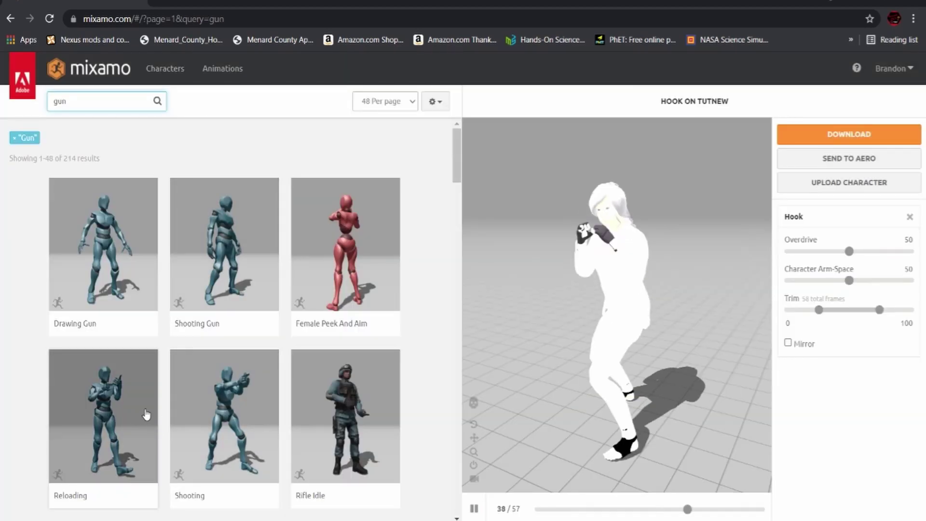
Apply Mixamo's Rifle Idle animation and download it with skin as Rifle Idle.fbx
left_click(346, 420)
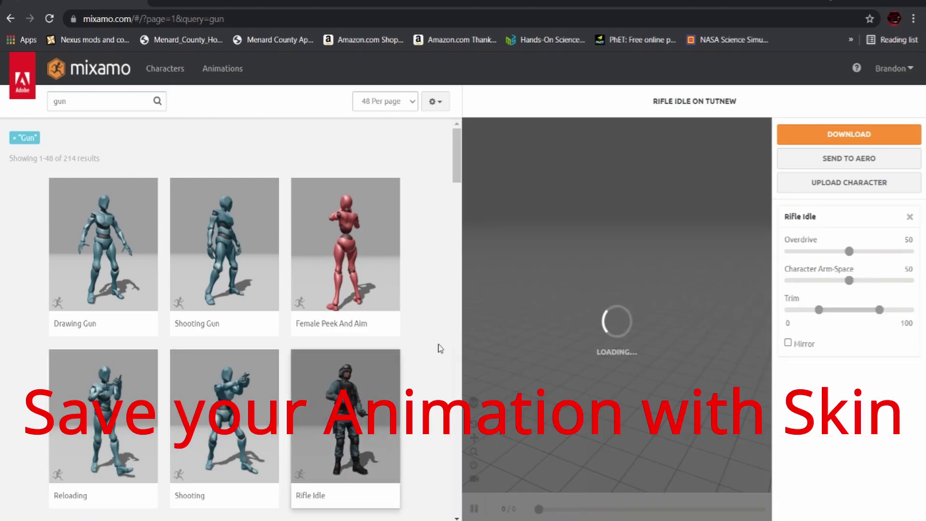
left_click(850, 134)
left_click(633, 283)
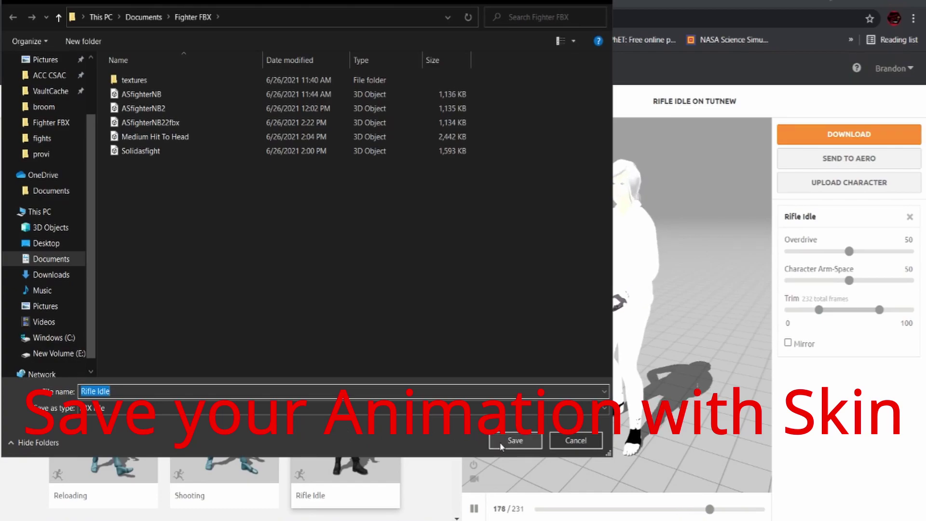
left_click(510, 441)
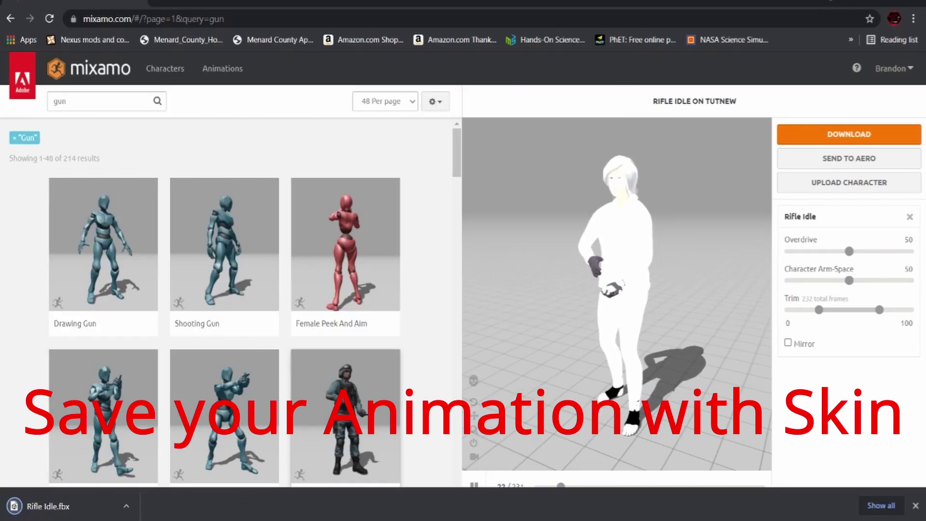
left_click(238, 471)
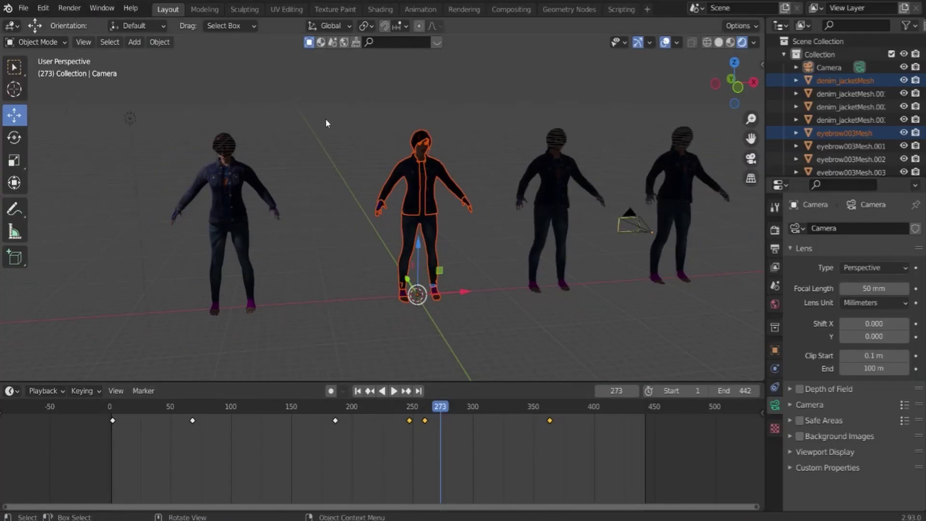
Move the old character to the far left and import Rifle Idle.fbx as an animated armature
left_click_drag(465, 292, 116, 270)
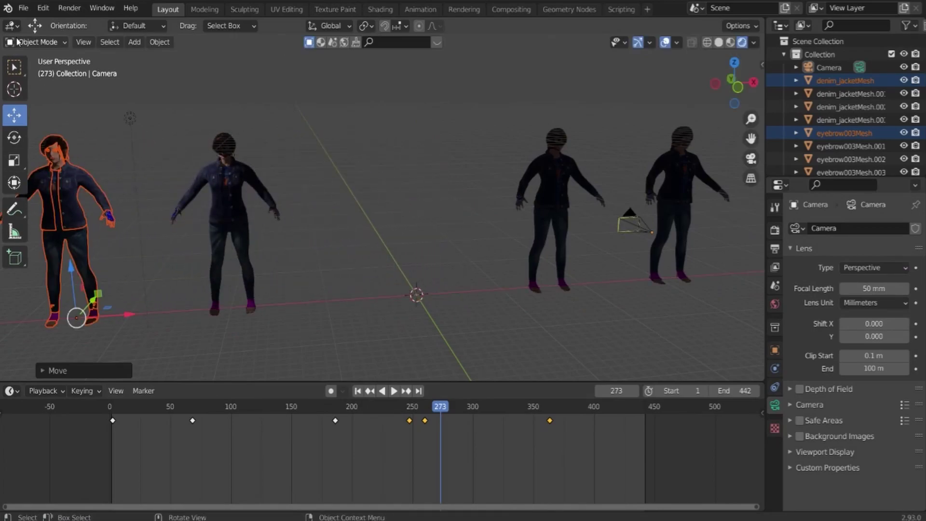
left_click(23, 9)
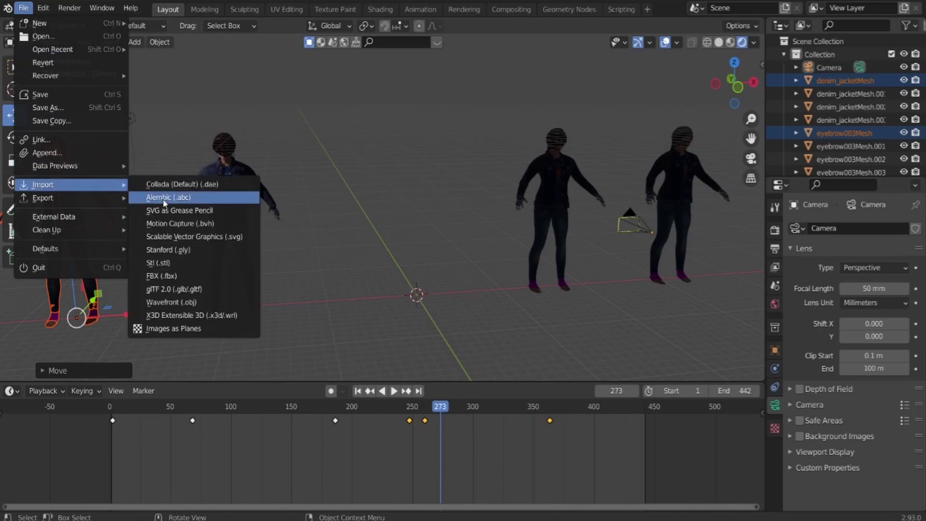
left_click(160, 283)
key("Escape")
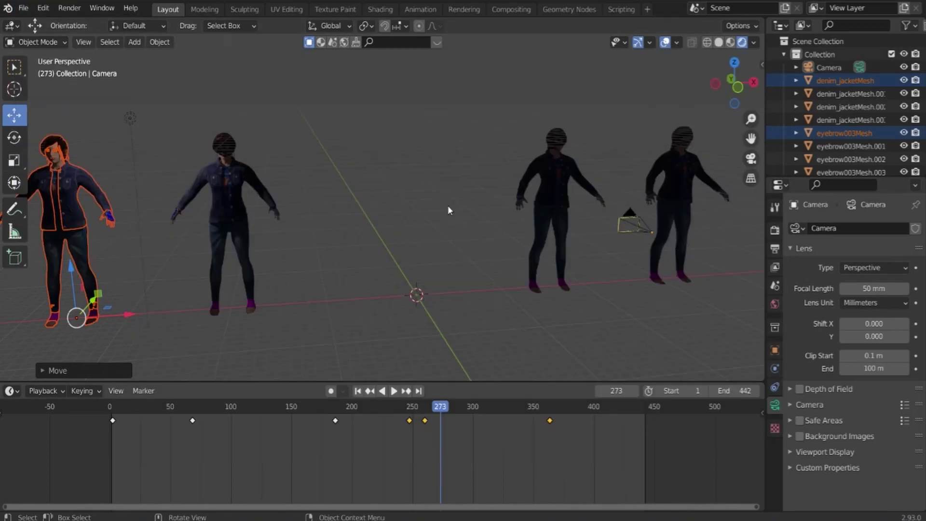
scroll(454, 201, "up", 2)
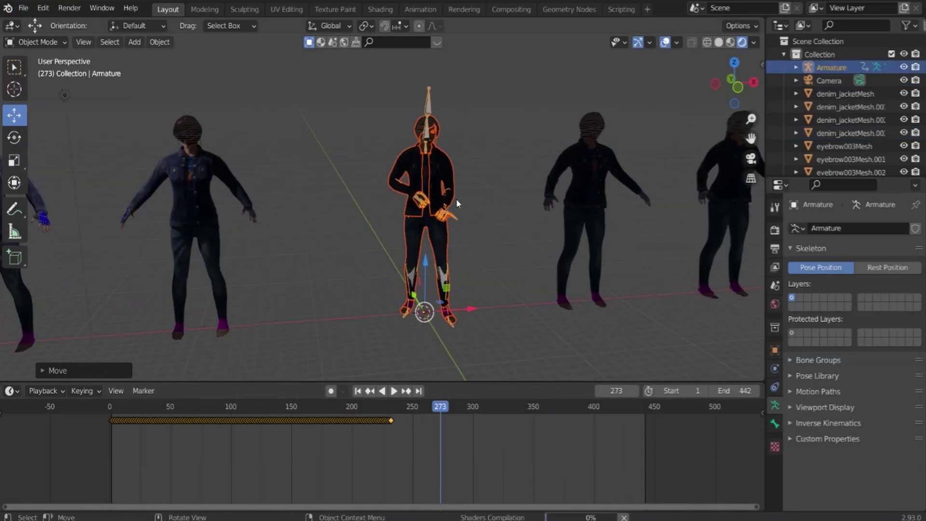
scroll(456, 199, "up", 3)
scroll(456, 199, "up", 1)
scroll(461, 198, "up", 2)
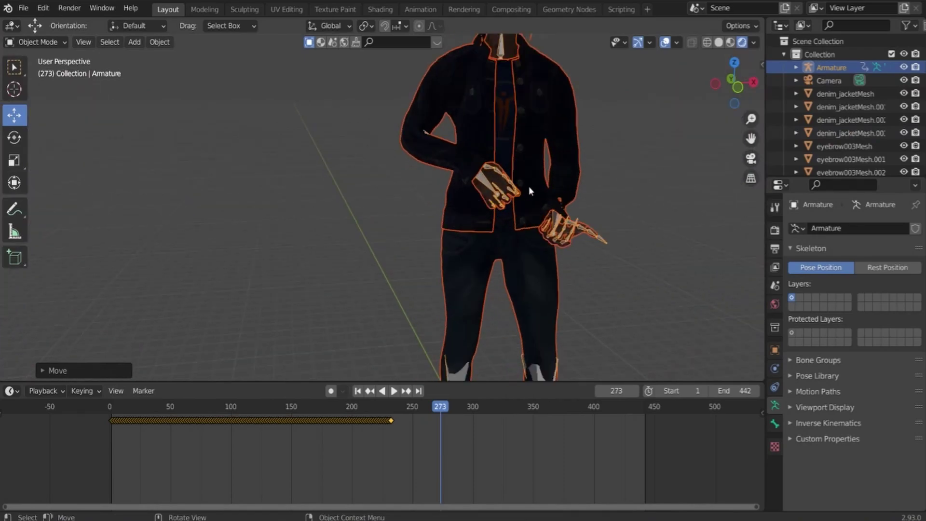
middle_click_drag(535, 182, 450, 284, "shift")
scroll(453, 281, "up", 1)
scroll(458, 281, "up", 2)
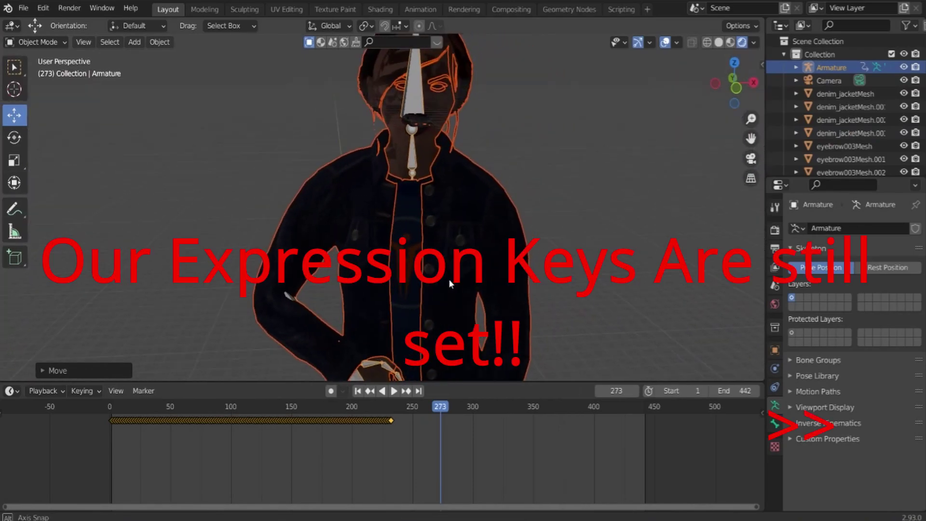
Set the imported body material's Blend Mode to Opaque
left_click(441, 113)
scroll(858, 402, "down", 2)
scroll(854, 376, "down", 2)
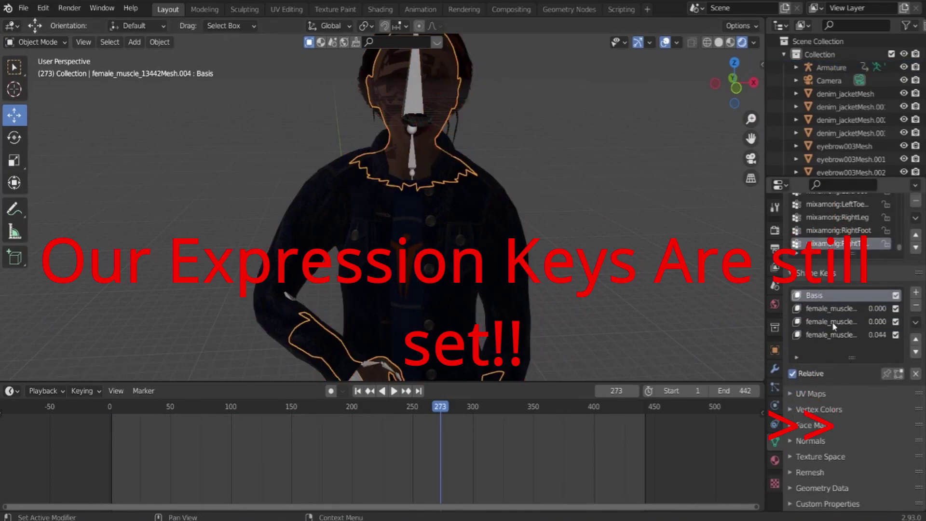
left_click(776, 461)
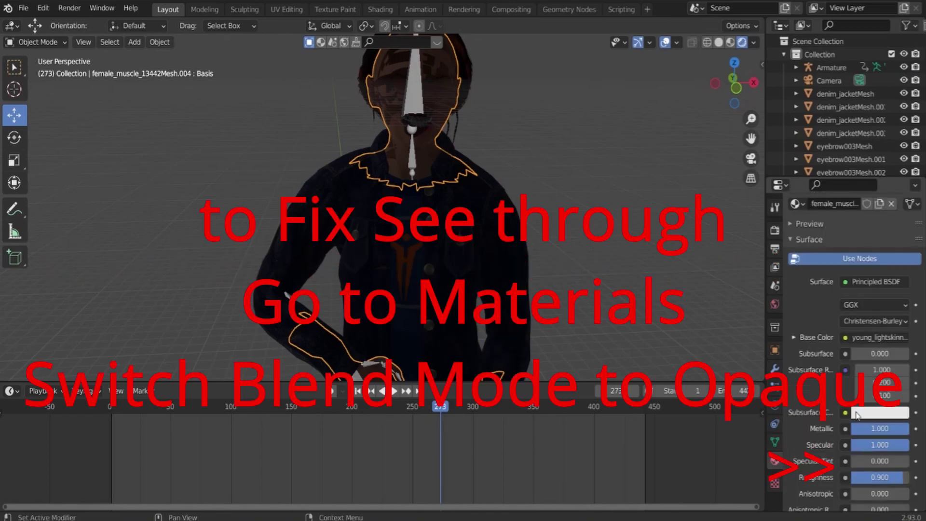
scroll(857, 415, "down", 5)
scroll(877, 369, "down", 10)
scroll(873, 435, "down", 1)
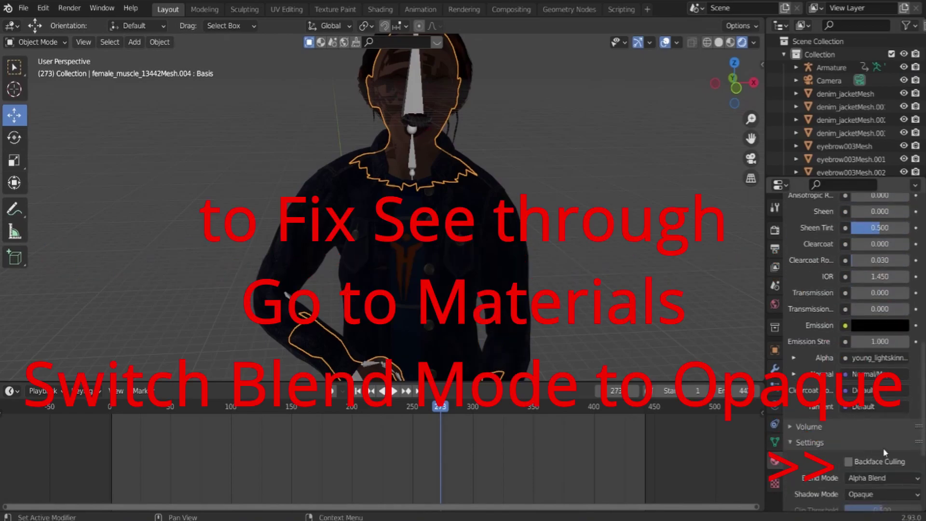
left_click(857, 478)
left_click(864, 424)
Select the jacket and eyes, then move the light to brighten the character
left_click(467, 243)
left_click(439, 88)
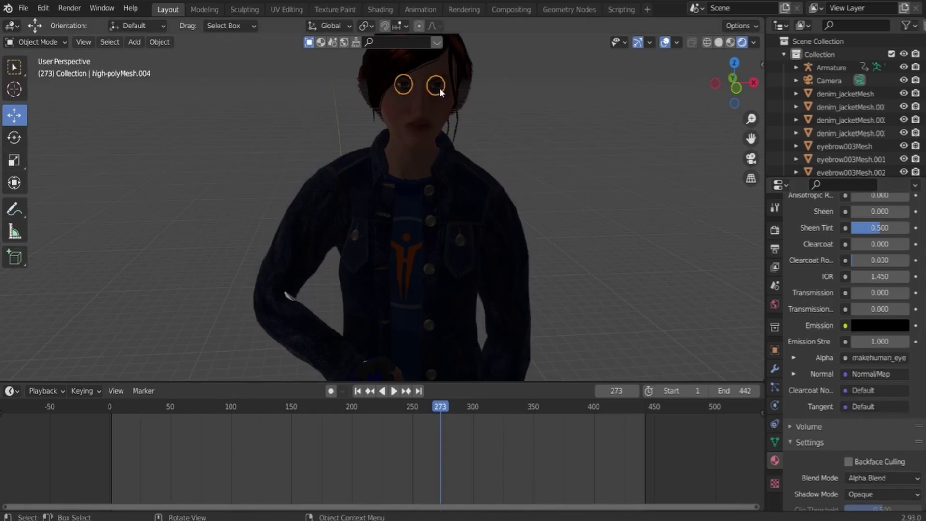
scroll(462, 103, "down", 5)
left_click_drag(349, 142, 350, 126)
scroll(444, 161, "up", 5)
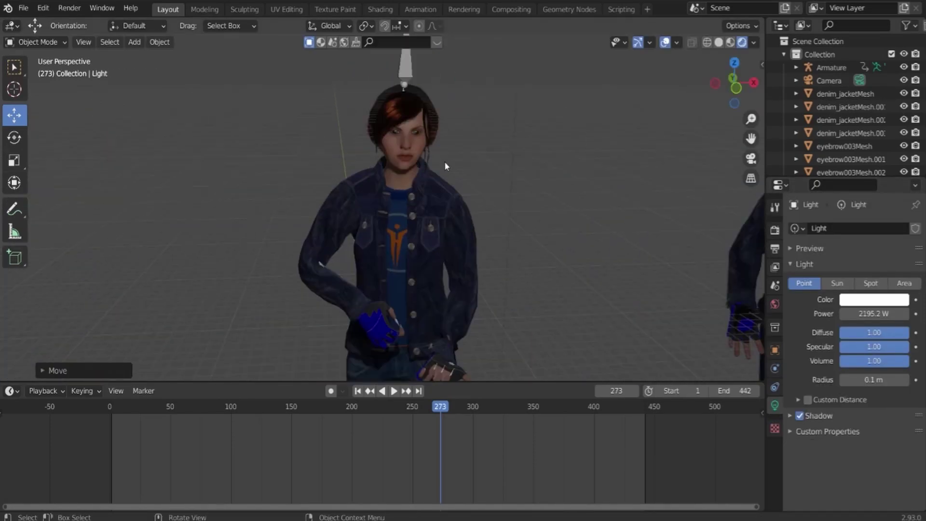
Play the animation from the start and select the body mesh and armature
left_click(112, 407)
key("space")
left_click(334, 206)
left_click(392, 111)
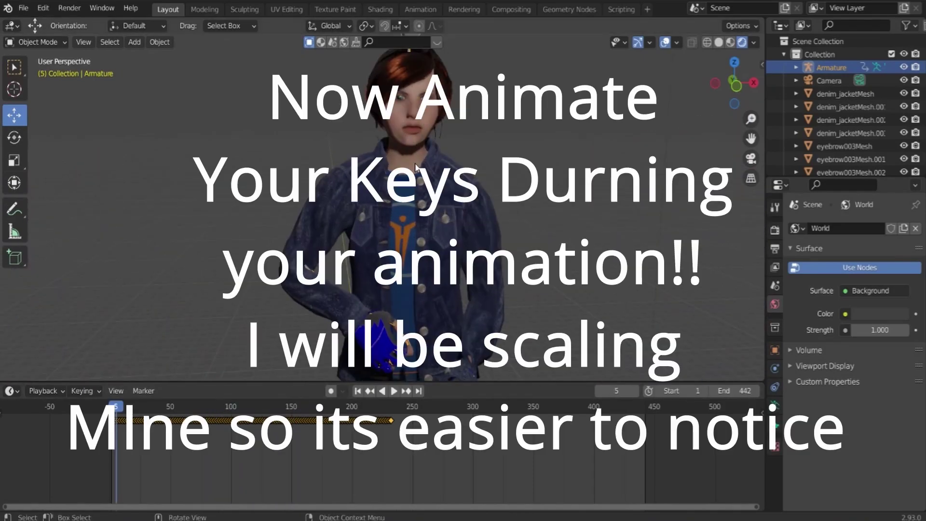
Keyframe the body's second facial shape key at 0.342 on frame 5, then select the third key
left_click(428, 122)
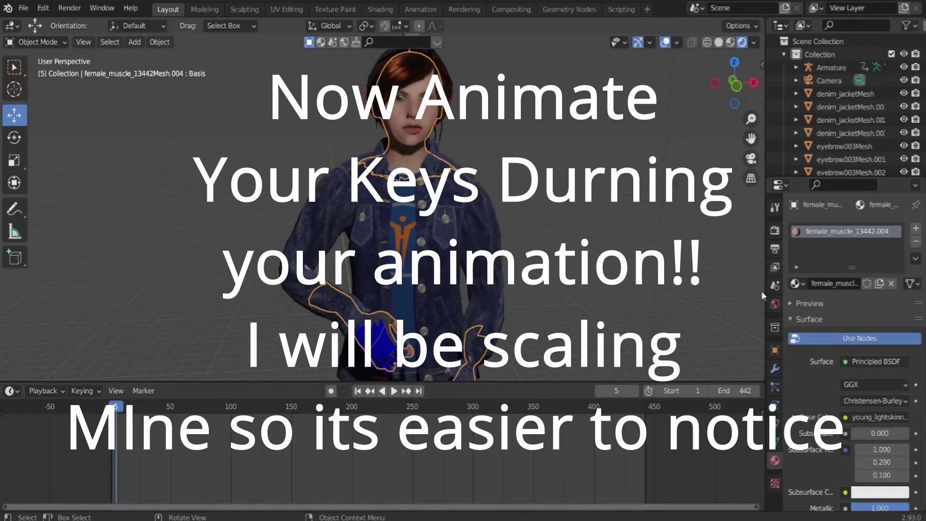
scroll(832, 361, "down", 3)
scroll(832, 361, "down", 5)
scroll(833, 361, "down", 5)
scroll(837, 373, "down", 5)
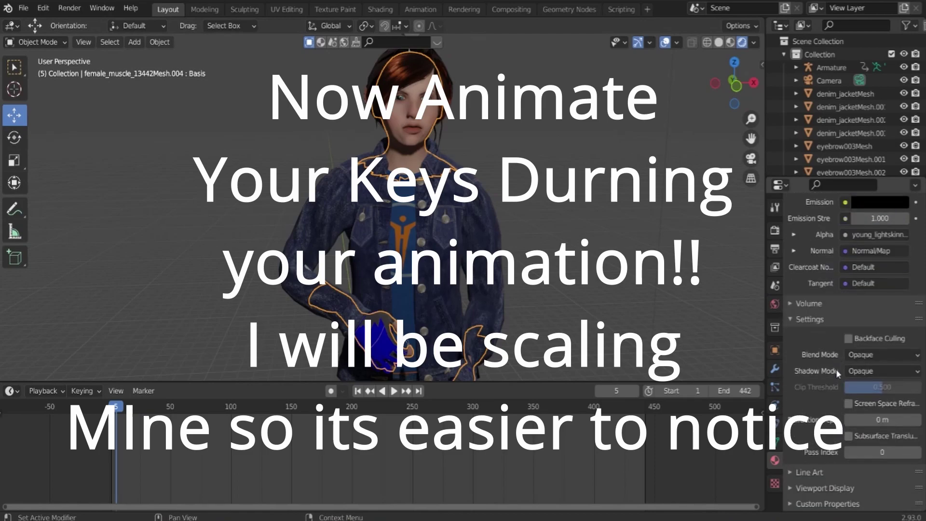
left_click(777, 441)
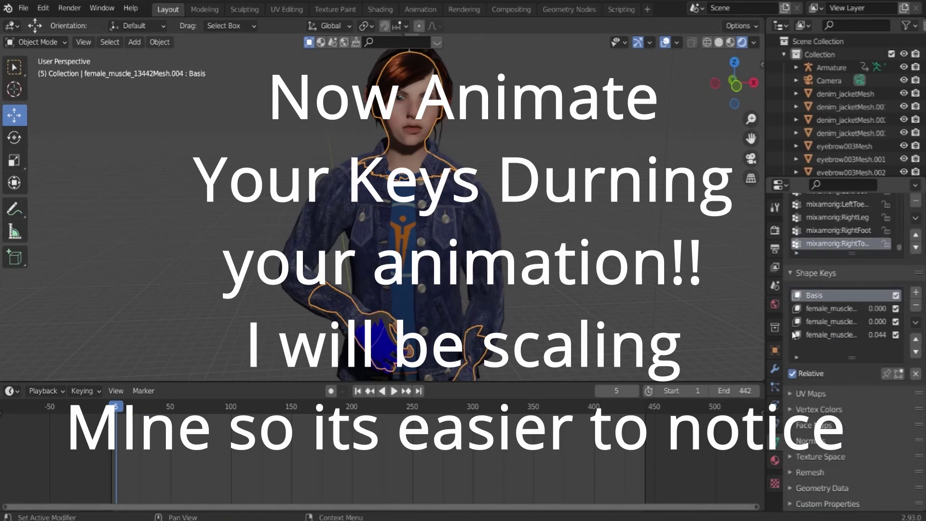
left_click(845, 310)
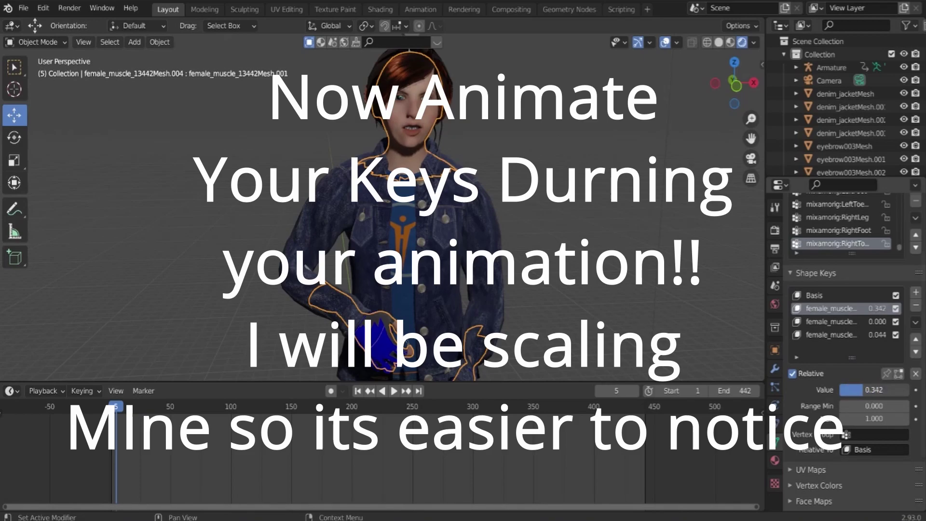
key("i")
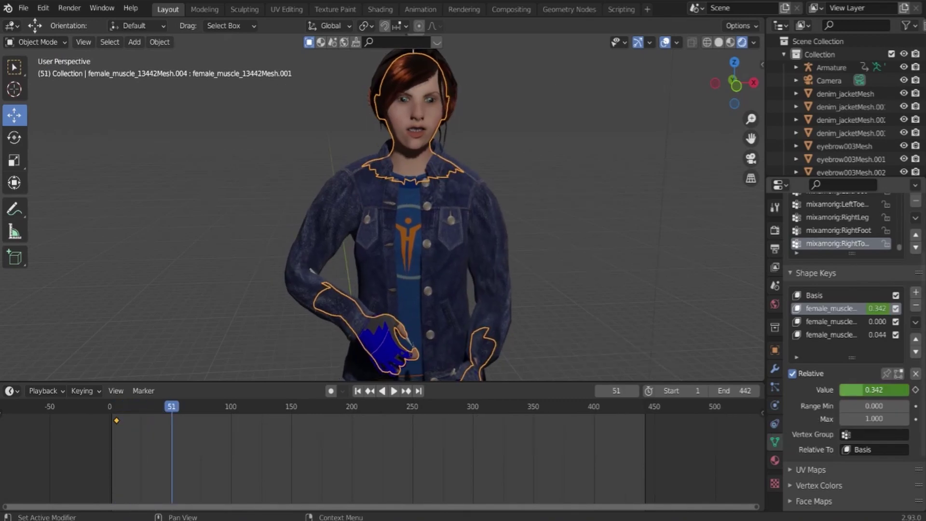
left_click(836, 335)
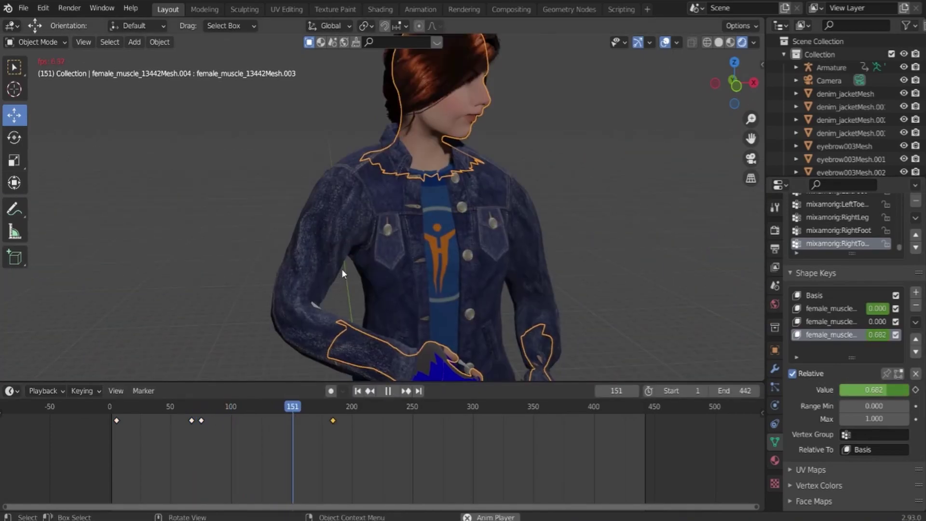